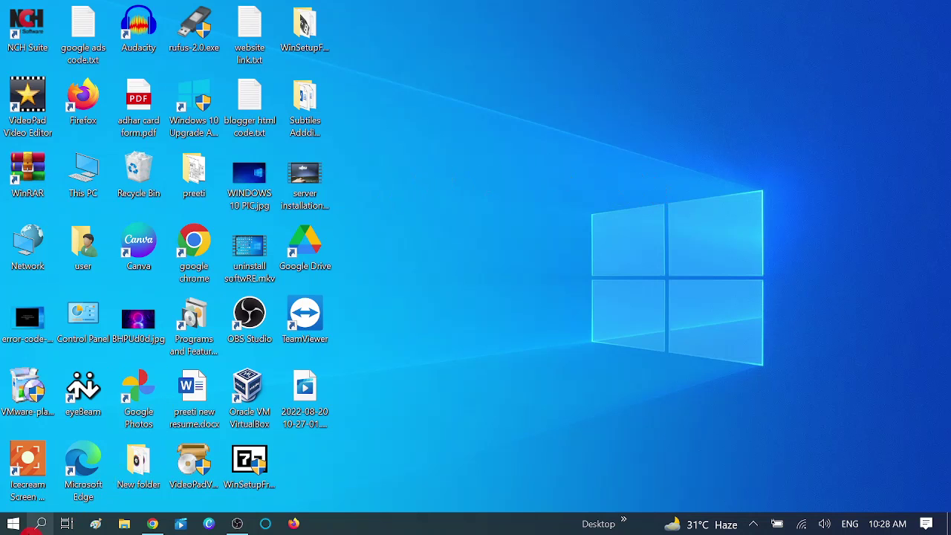
Step: Search 'task' and launch Task Manager, dismiss the disabled error, and refresh the desktop
click(41, 524)
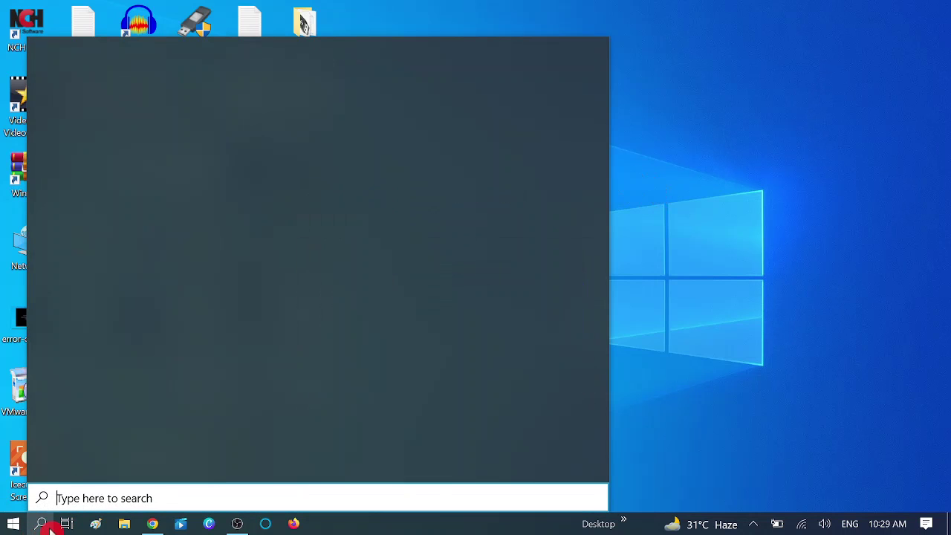
text(task)
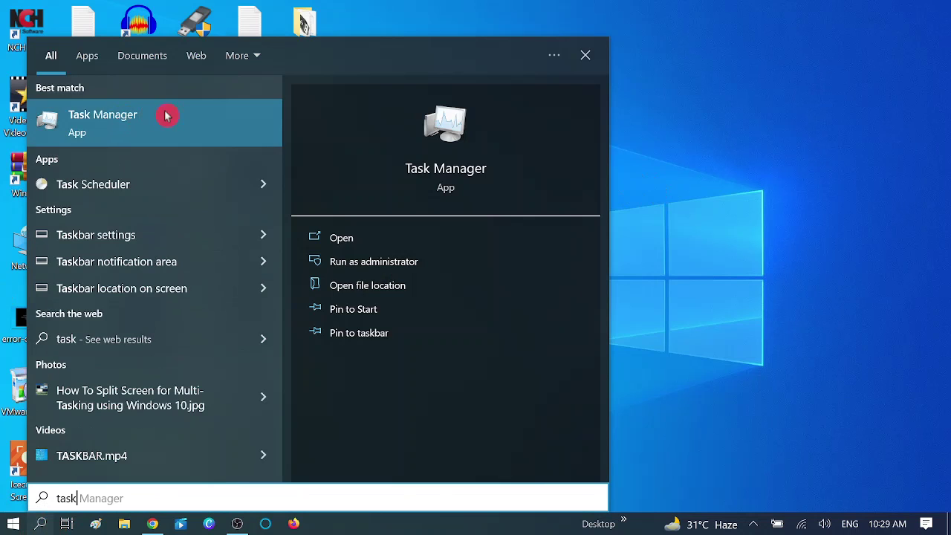
click(151, 124)
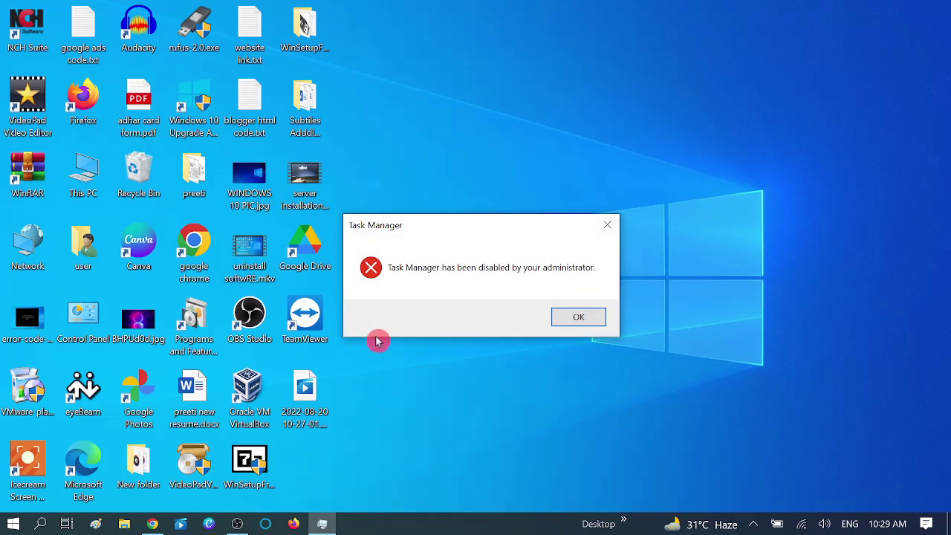
drag(484, 221, 465, 153)
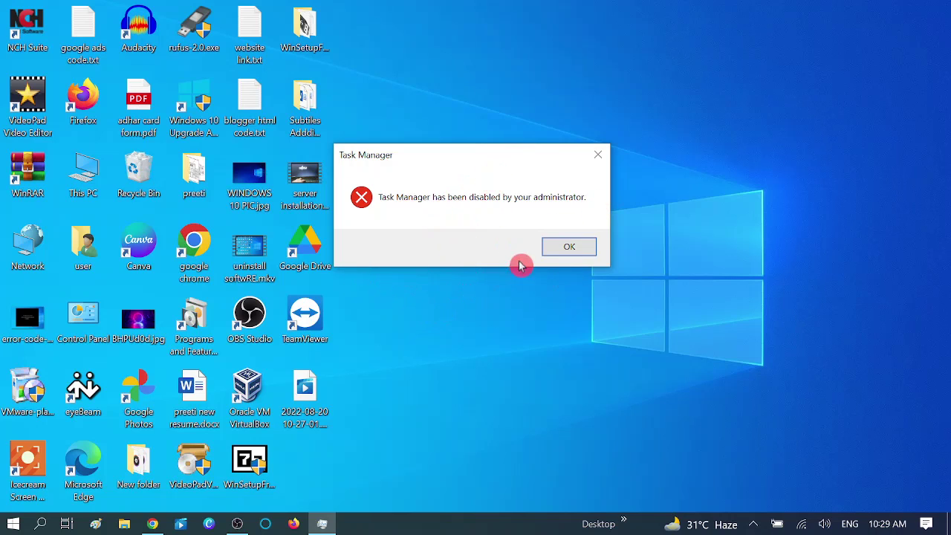
click(569, 247)
right_click(542, 156)
click(558, 193)
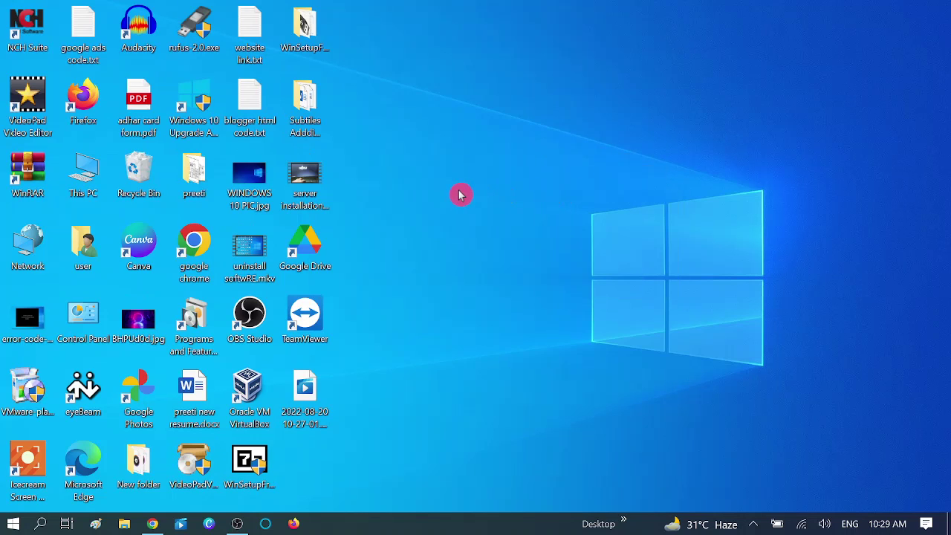
Step: Enter regedit in the Run dialog and submit it to launch Registry Editor
key(super+r)
drag(132, 360, 548, 170)
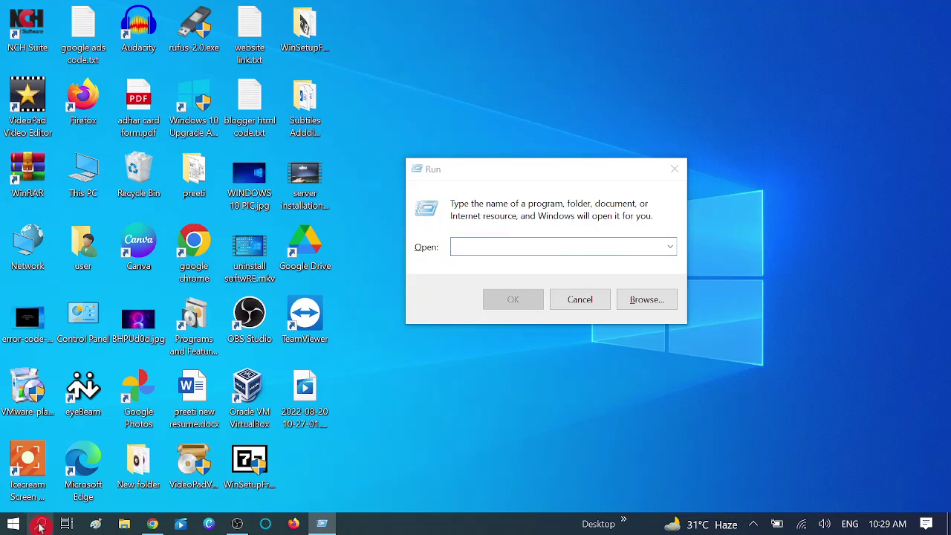
click(41, 525)
text(r)
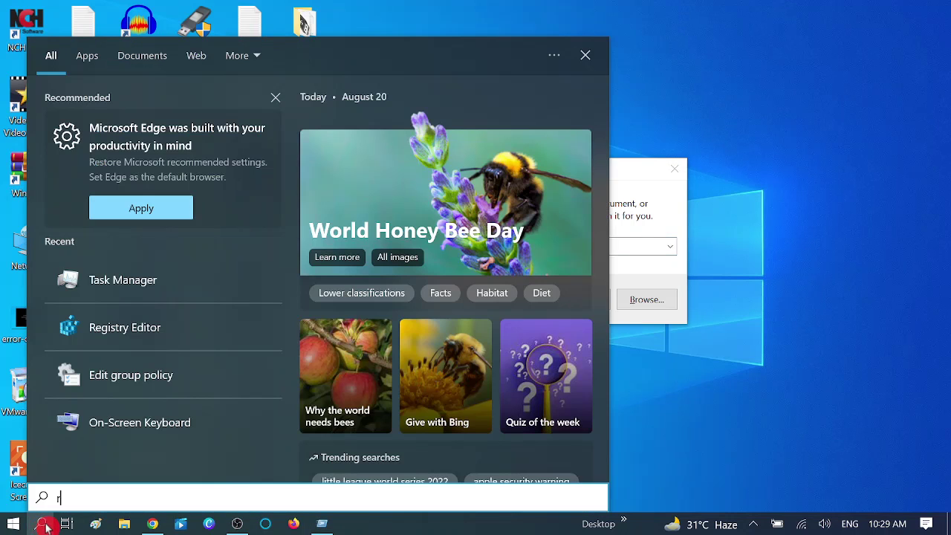
text(un)
click(667, 136)
click(484, 247)
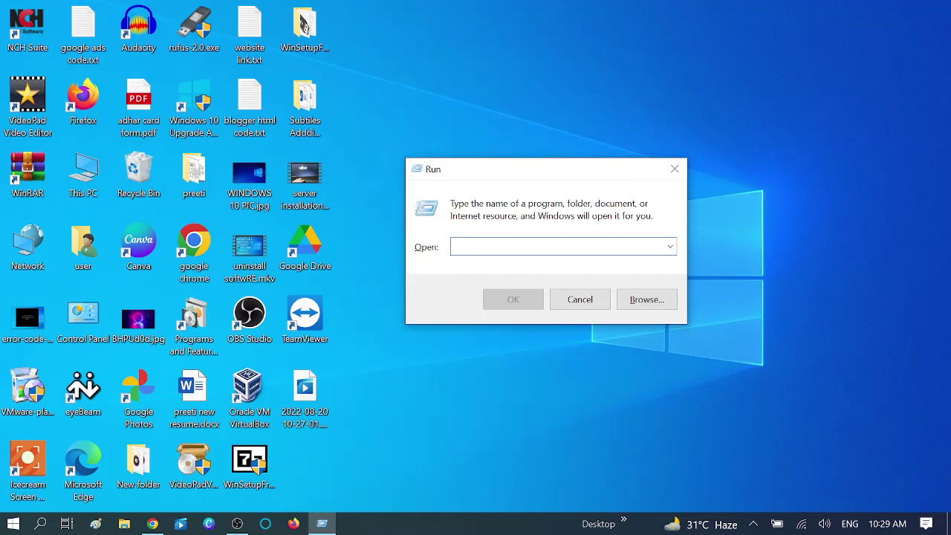
text(re)
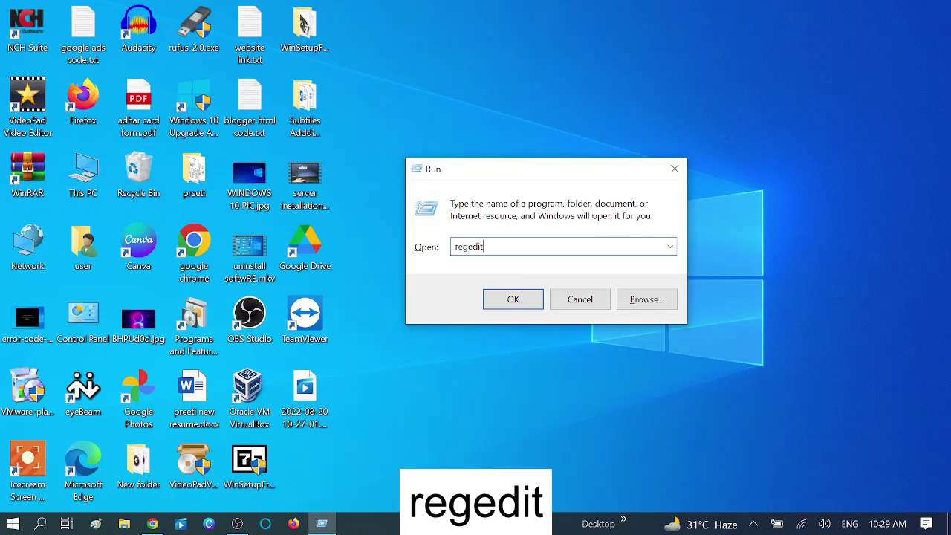
text(gedit)
click(514, 298)
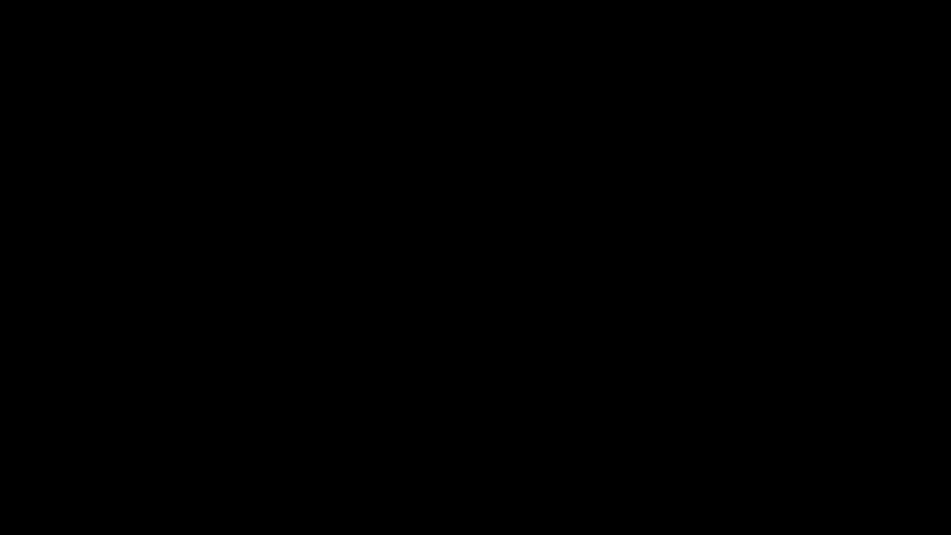
Step: Approve the UAC prompt and expand HKEY_CURRENT_USER > SOFTWARE > Microsoft, scrolling down to Windows
click(381, 350)
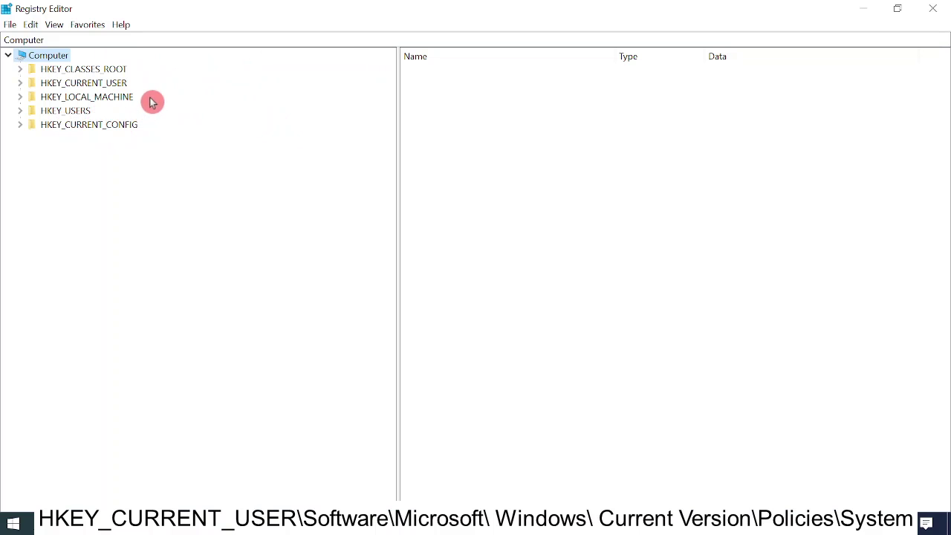
double_click(51, 87)
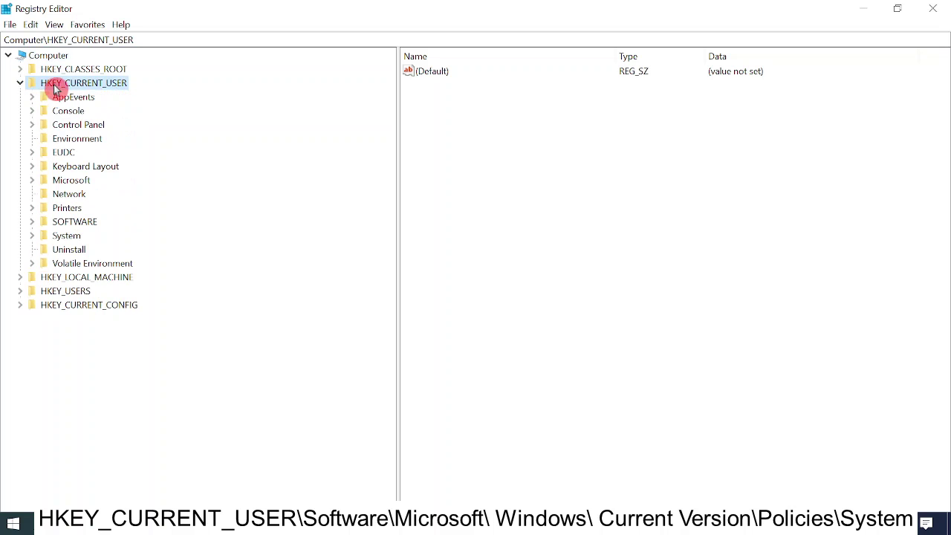
double_click(75, 223)
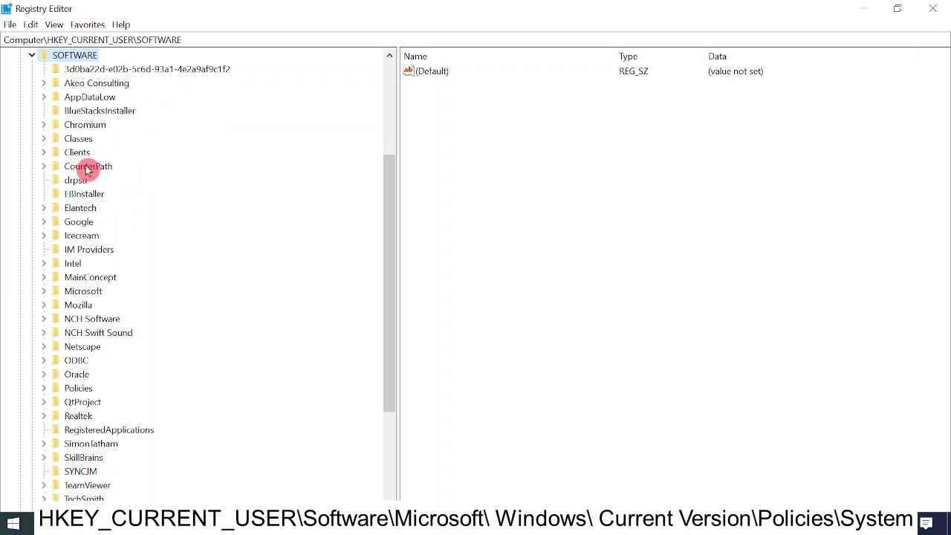
mouse_move(392, 194)
mouse_down()
mouse_move(390, 229)
mouse_move(390, 207)
mouse_up()
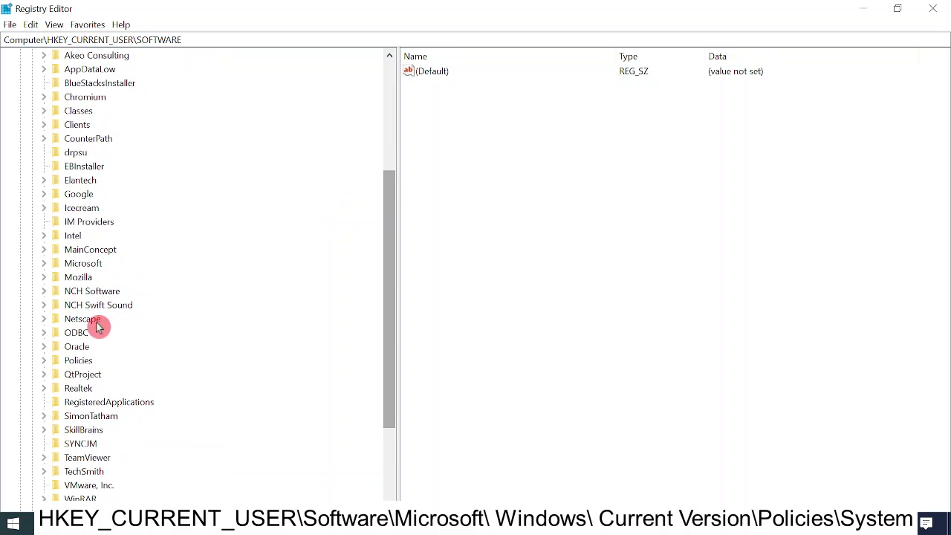
double_click(84, 267)
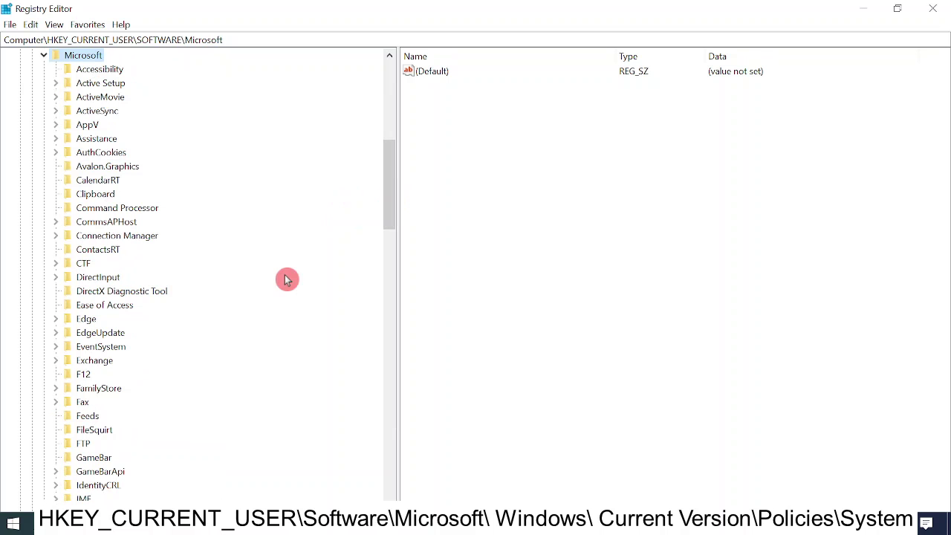
scroll(287, 277, down, 6)
scroll(288, 277, down, 12)
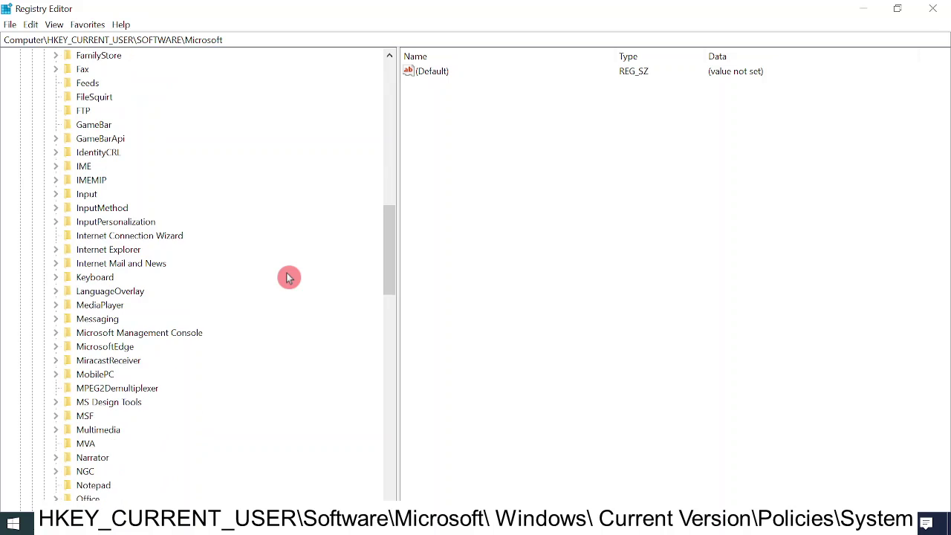
scroll(289, 276, down, 3)
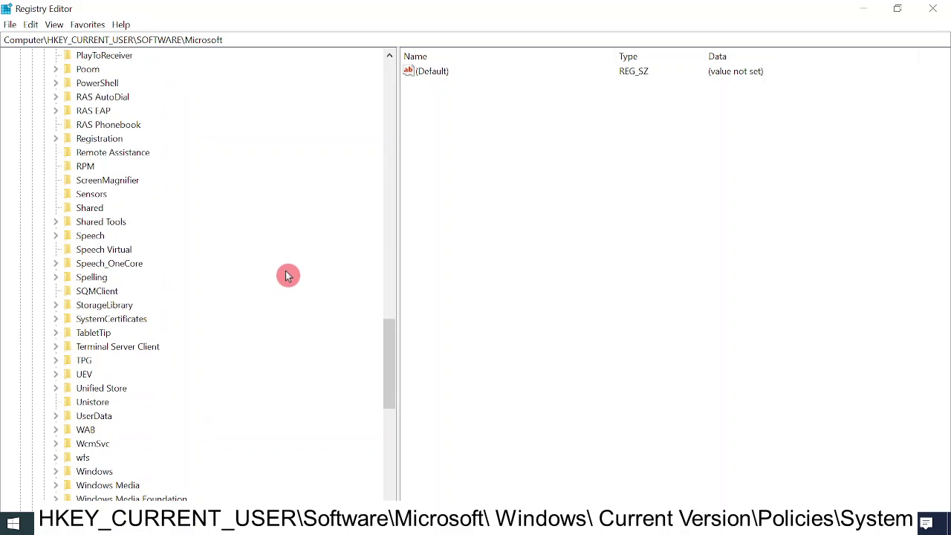
scroll(289, 276, down, 3)
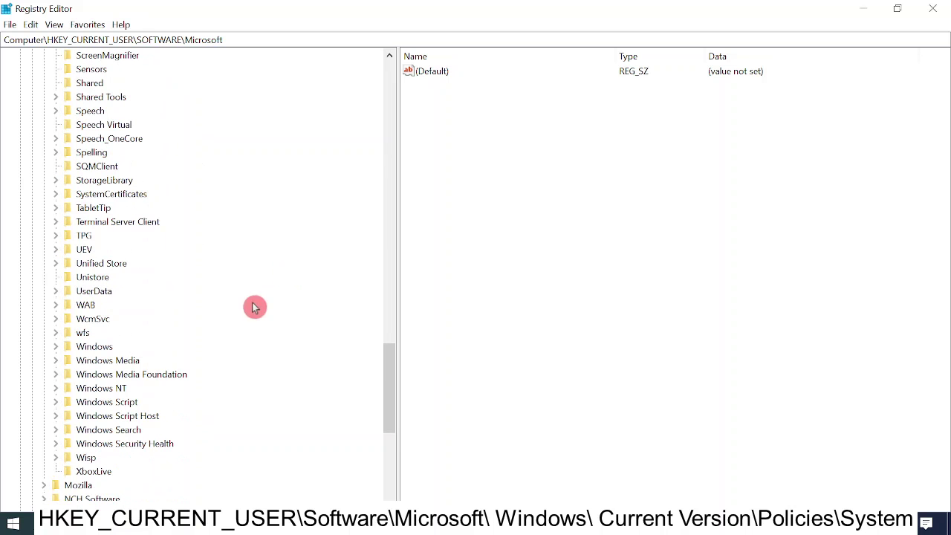
Step: Expand Windows > CurrentVersion > Policies to list its Explorer and System subkeys
double_click(97, 347)
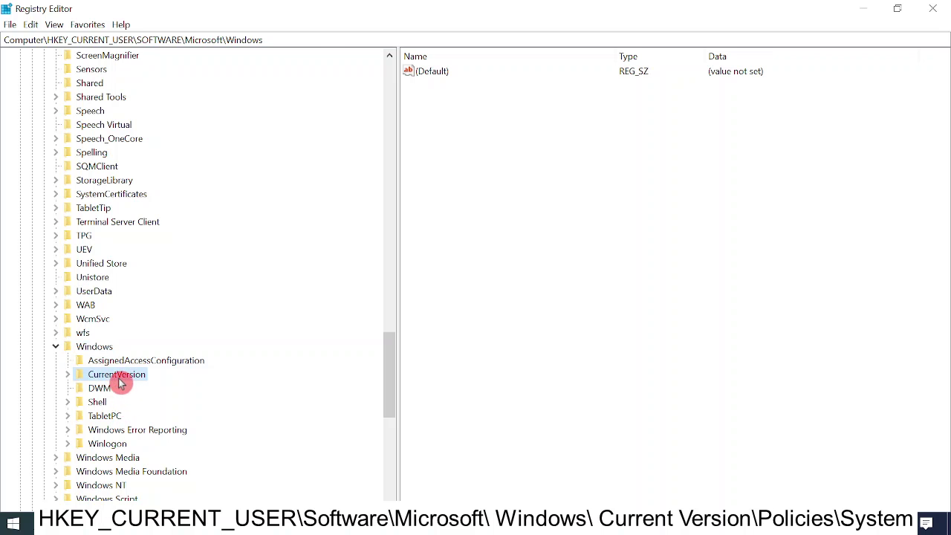
double_click(117, 375)
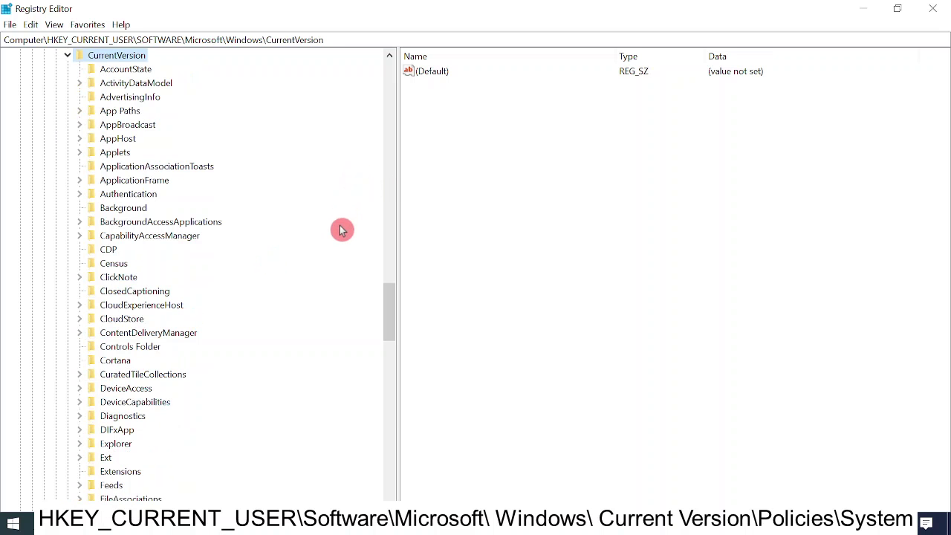
drag(389, 304, 388, 363)
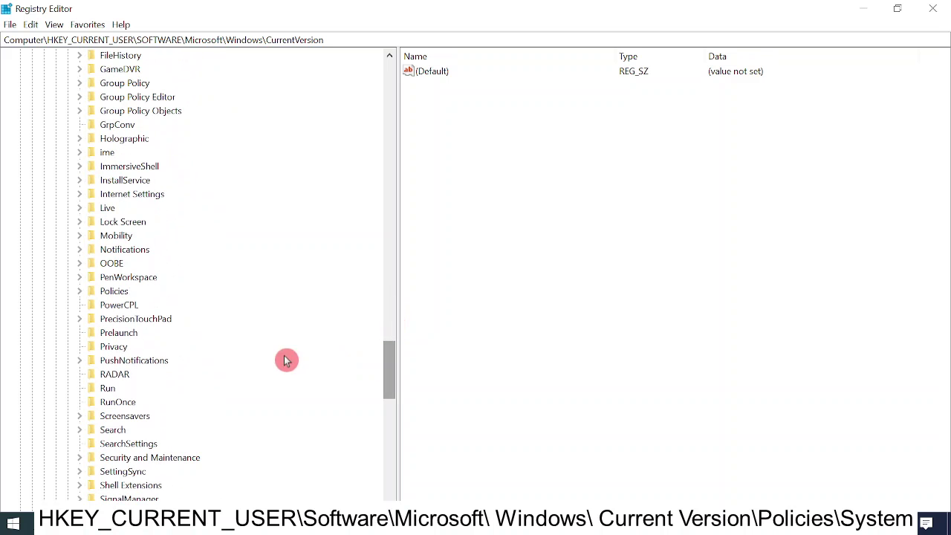
double_click(104, 293)
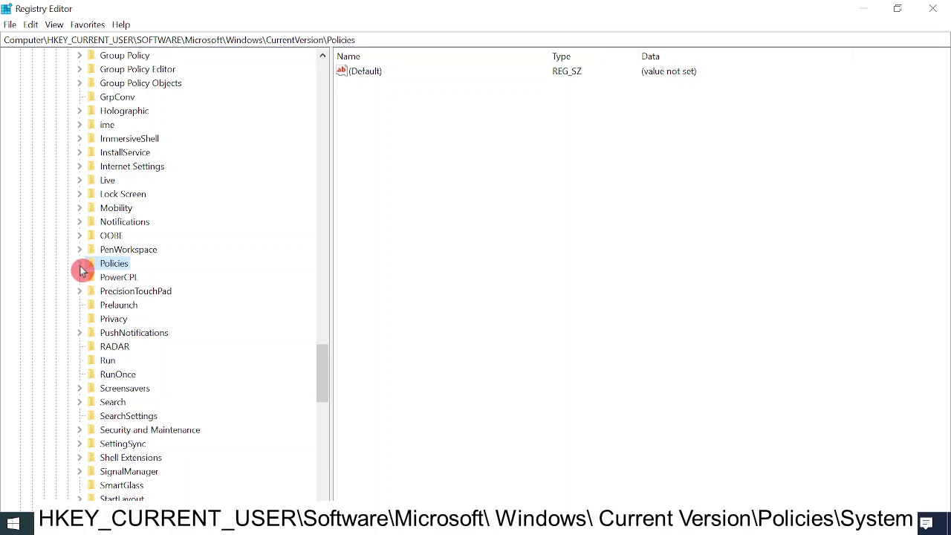
click(80, 264)
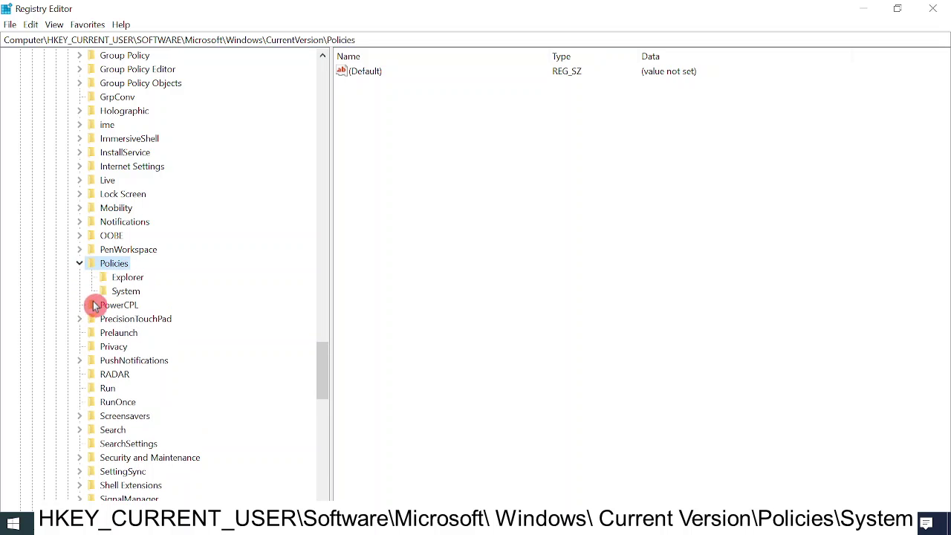
right_click(123, 266)
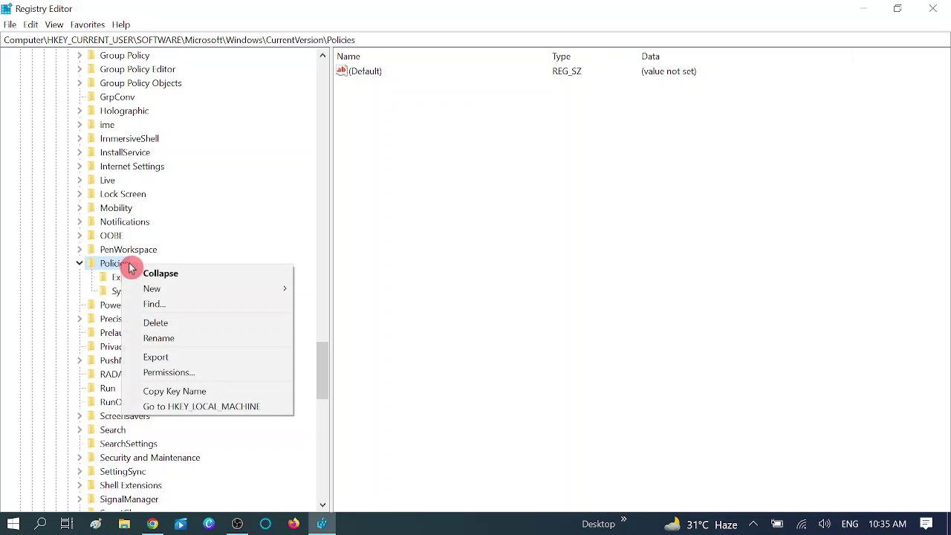
Step: Create a new subkey named System1 under Policies
mouse_move(138, 289)
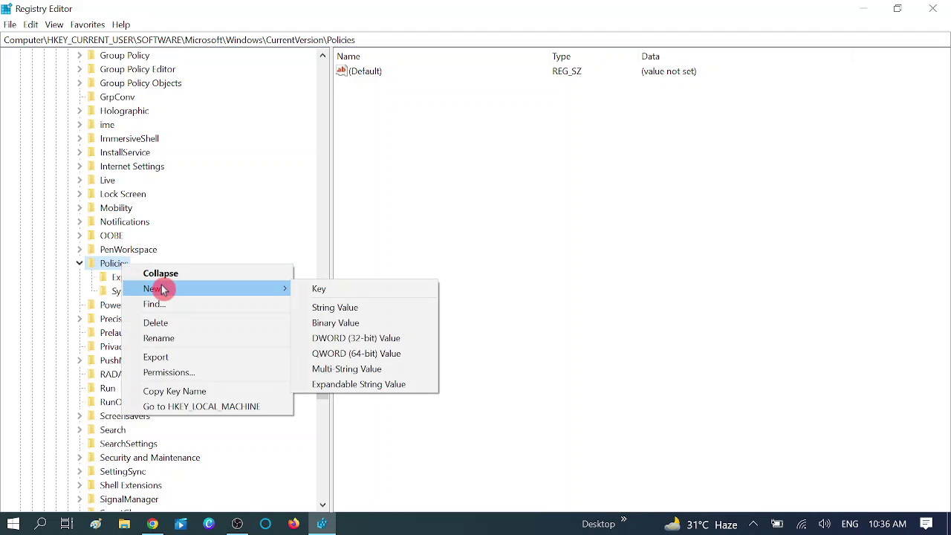
click(325, 290)
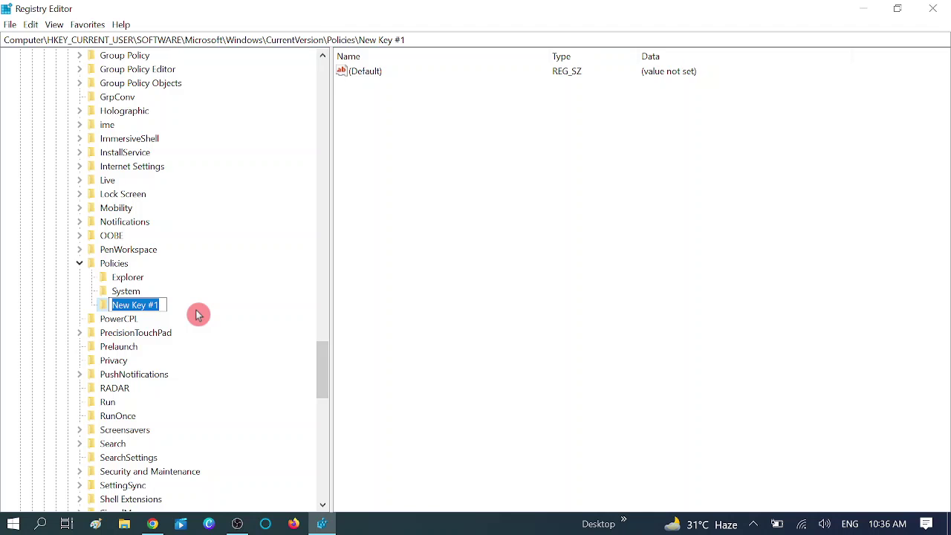
text(System)
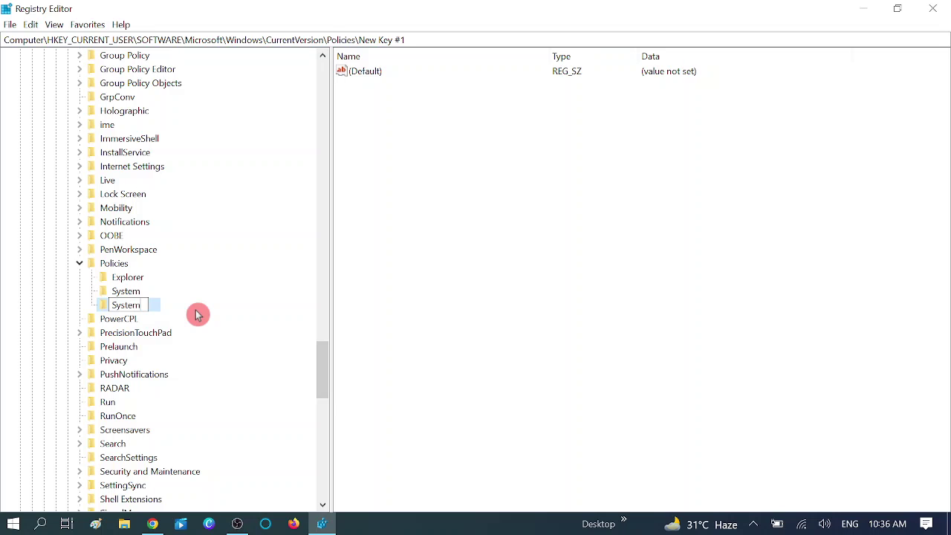
key(Return)
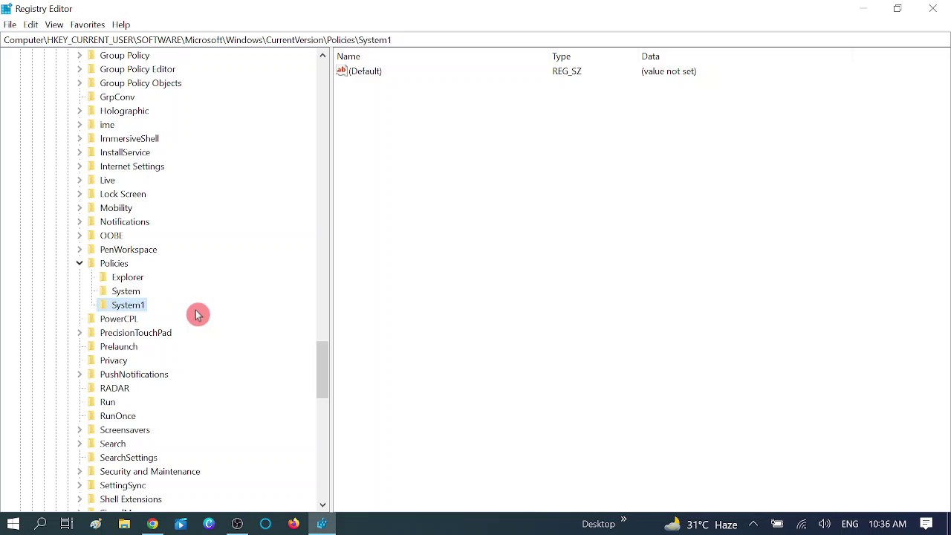
Step: Select the System key to view DisableTaskMgr set to 1
click(126, 294)
click(132, 306)
click(128, 294)
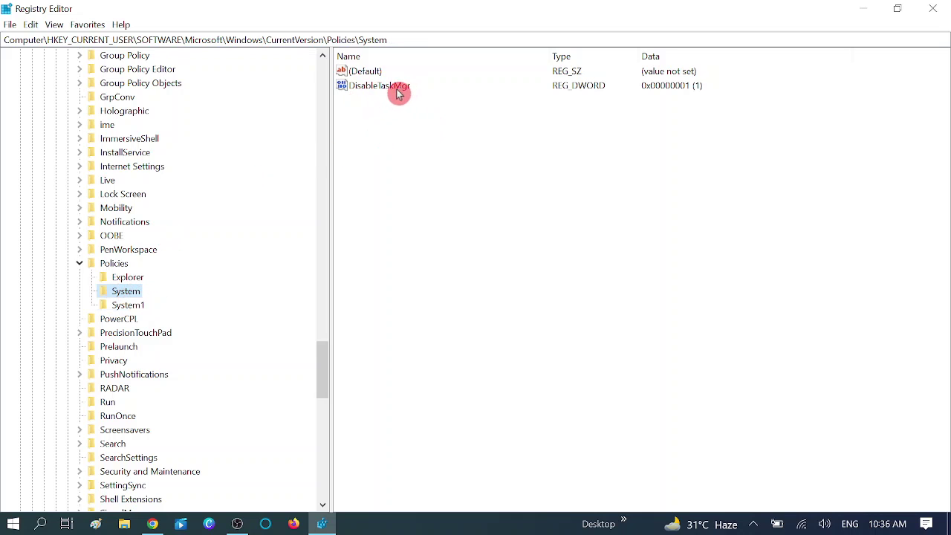
Step: Edit DisableTaskMgr in Policies\System to data 0, then select the System1 key
click(134, 309)
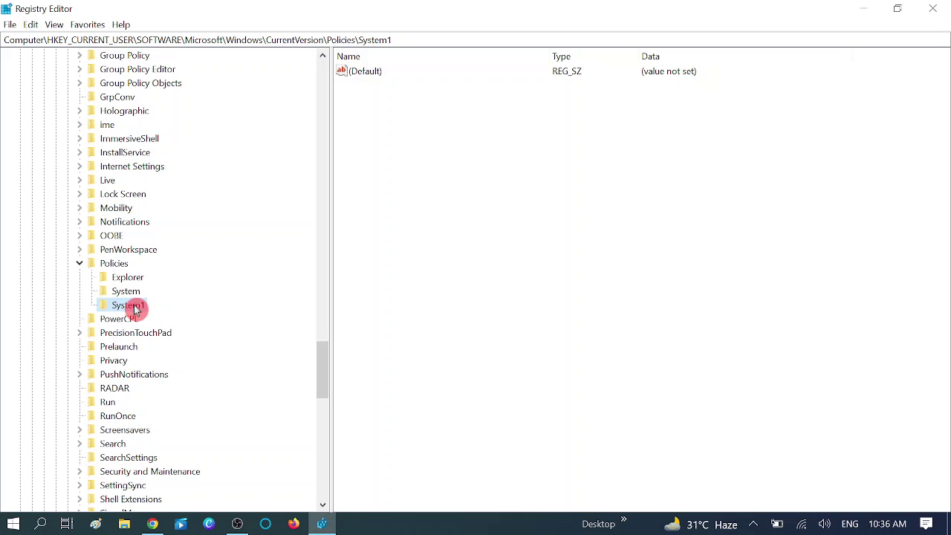
click(128, 291)
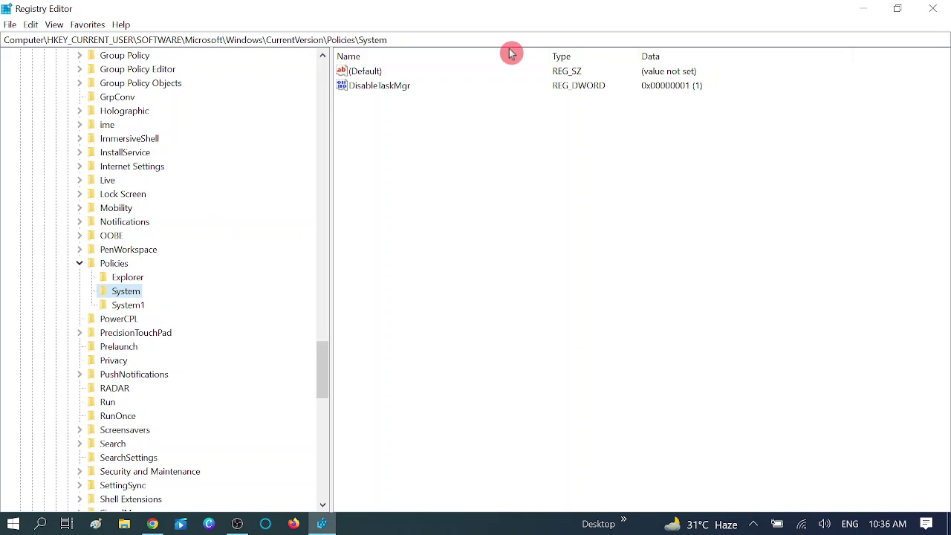
click(389, 89)
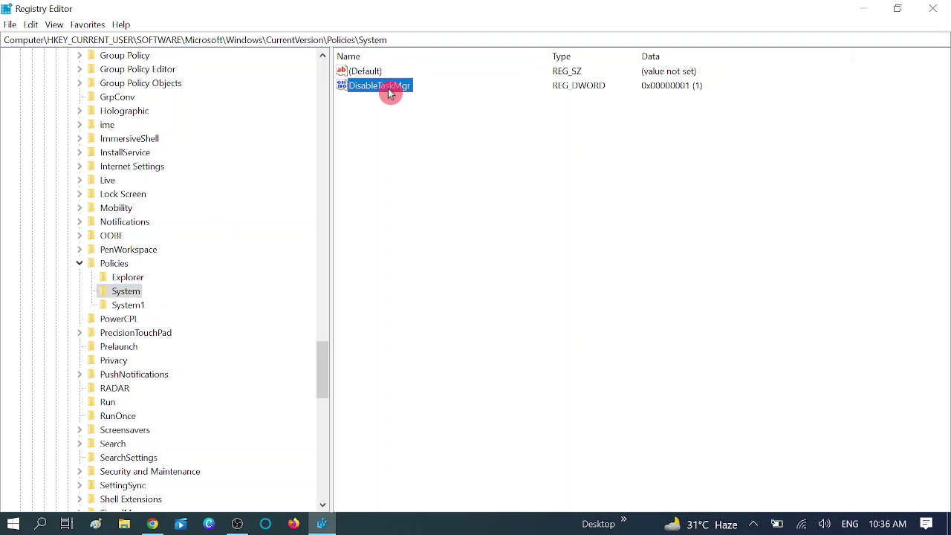
double_click(393, 89)
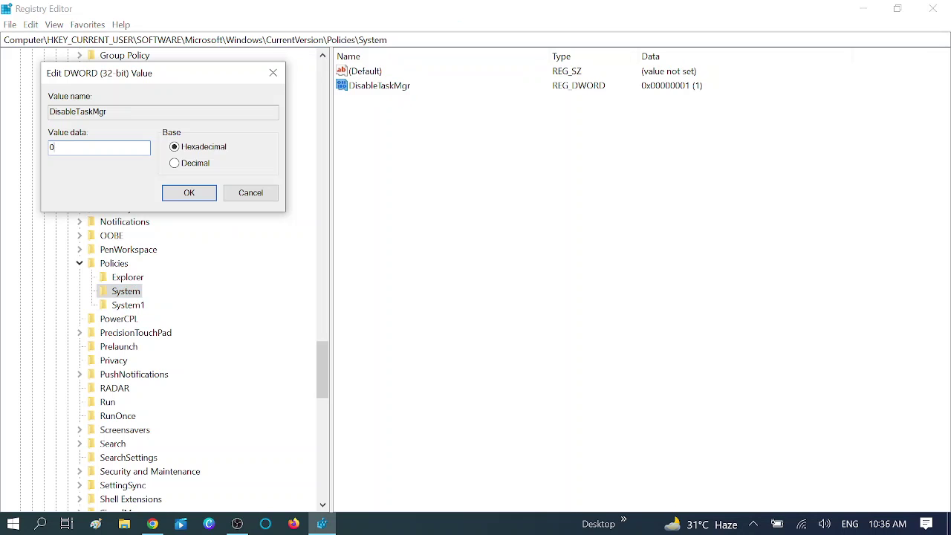
click(204, 195)
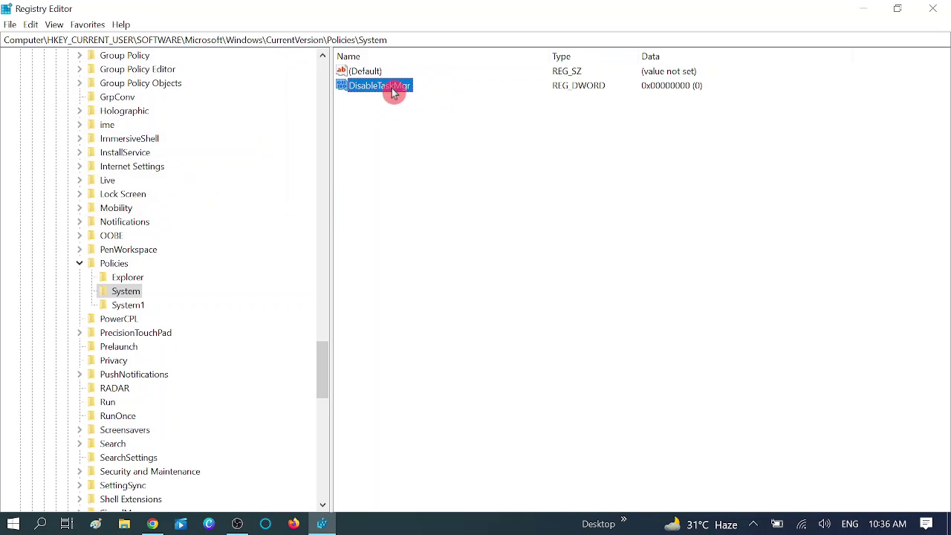
click(126, 309)
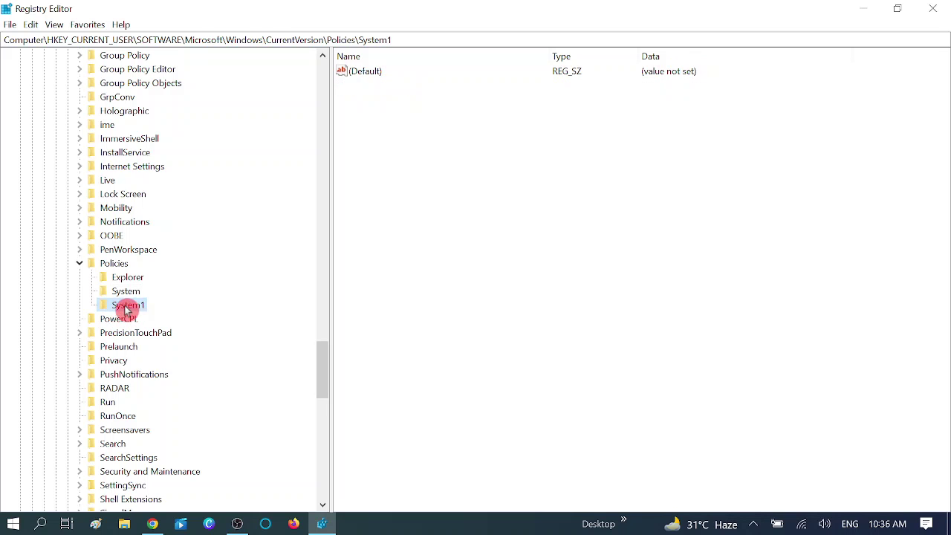
Step: In System1, add a DWORD (32-bit) value named DisableTaskMgr with data 0
right_click(421, 169)
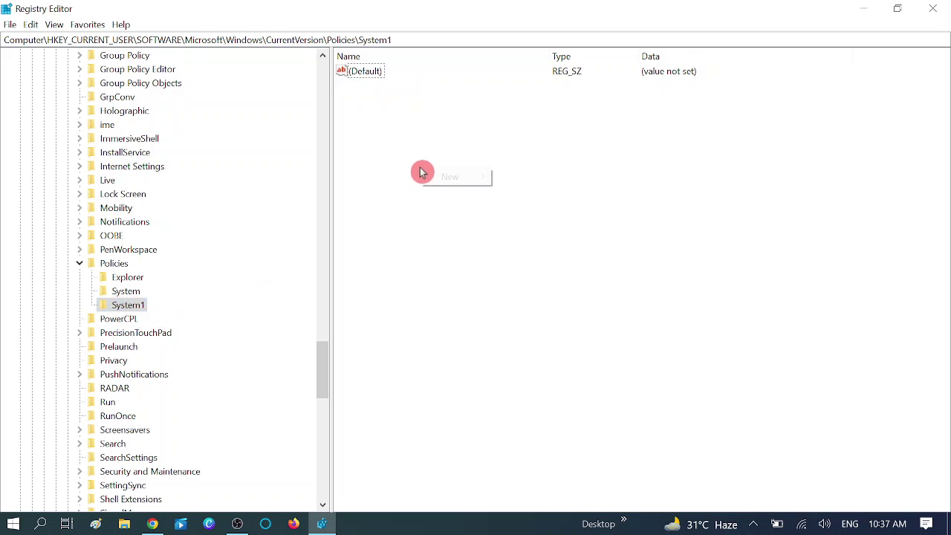
mouse_move(475, 179)
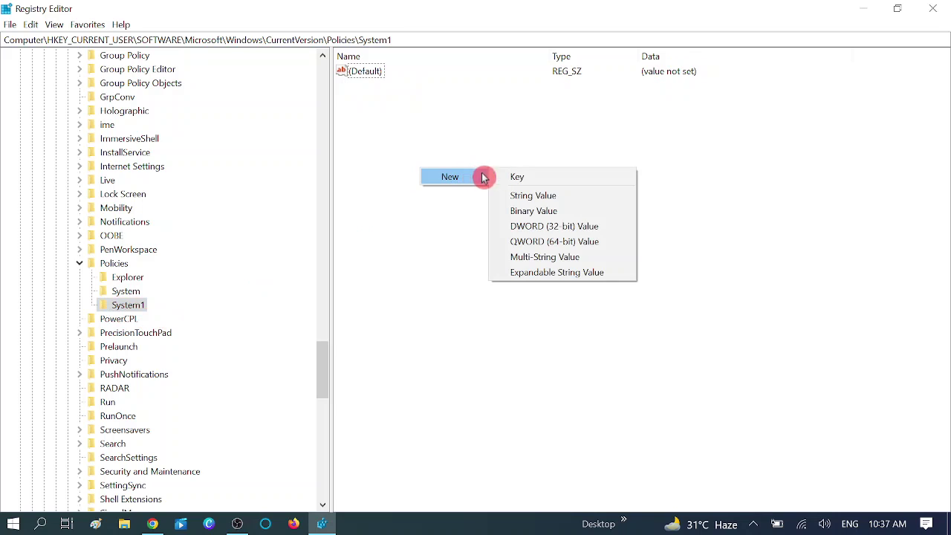
click(540, 228)
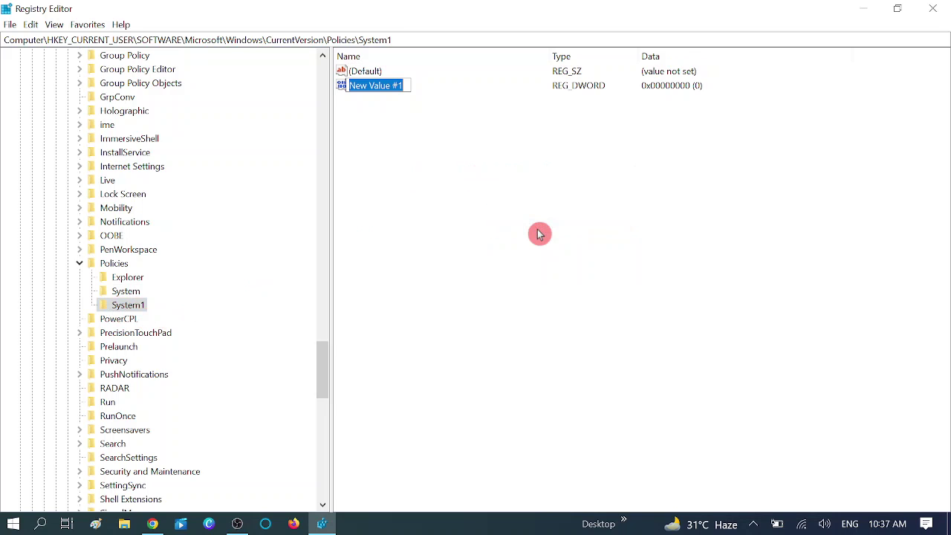
text(Di)
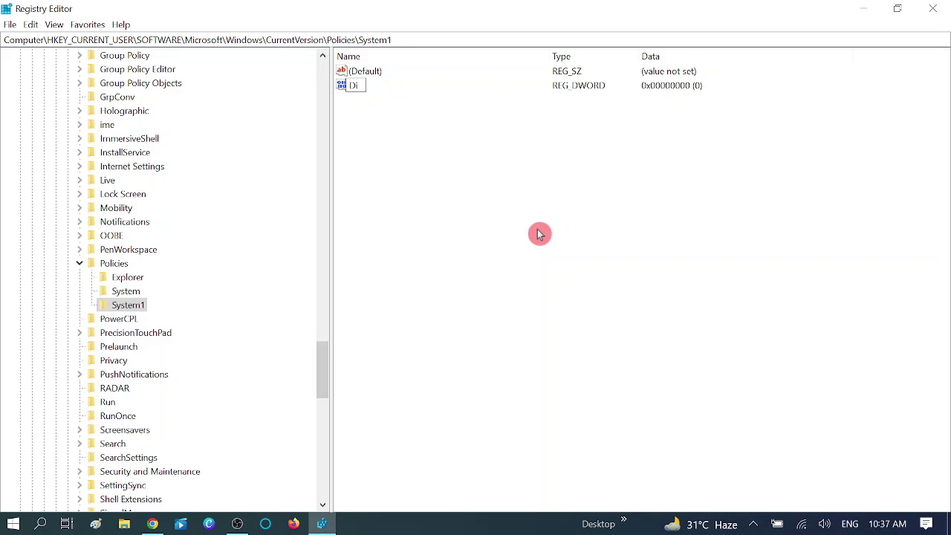
text(sableTaskMgr)
key(Return)
click(420, 210)
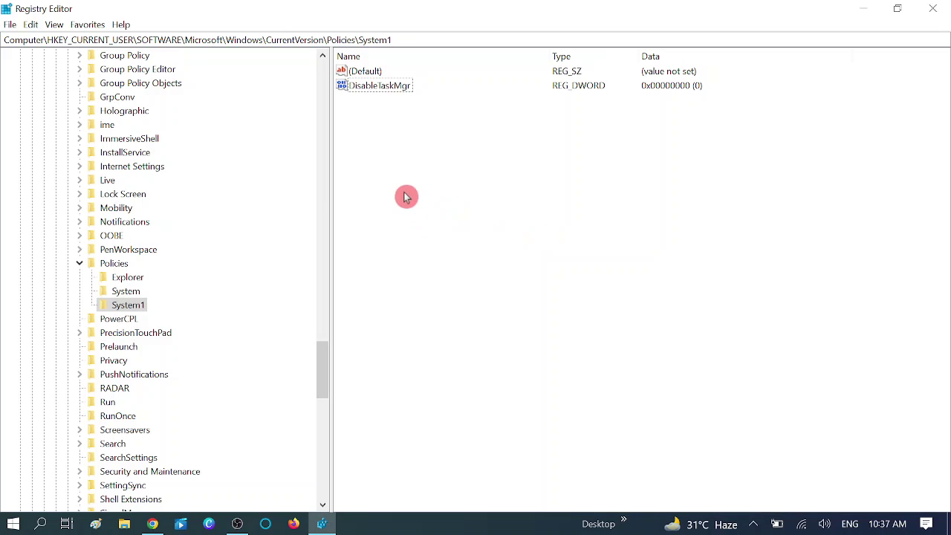
double_click(377, 88)
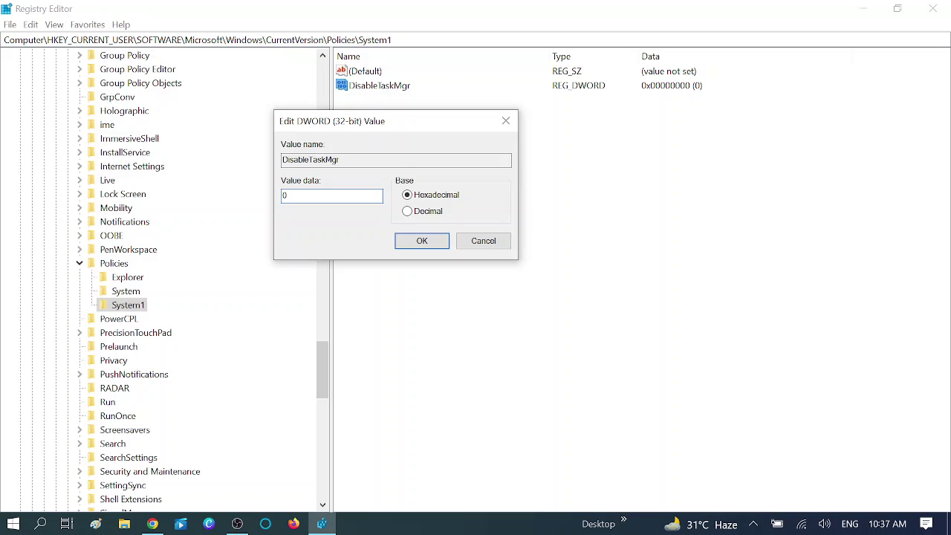
double_click(283, 196)
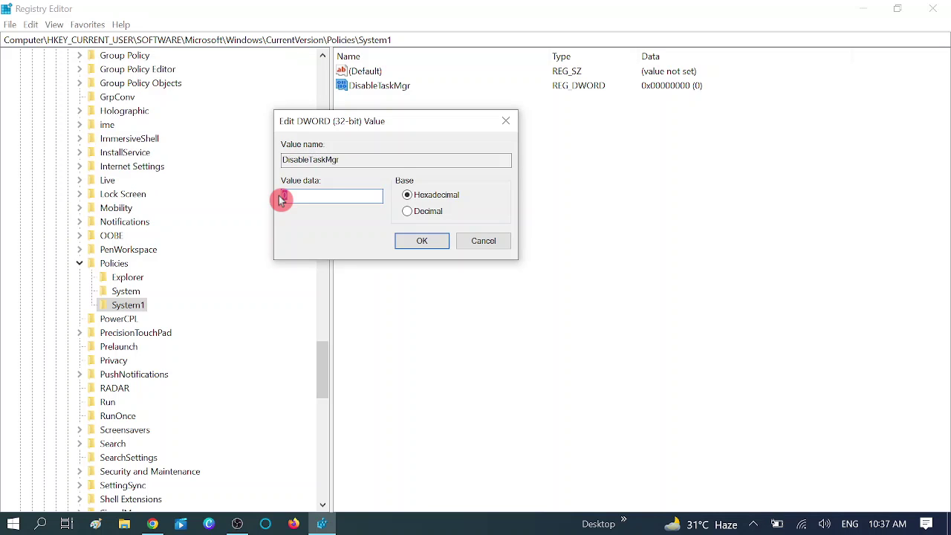
text(0)
click(430, 240)
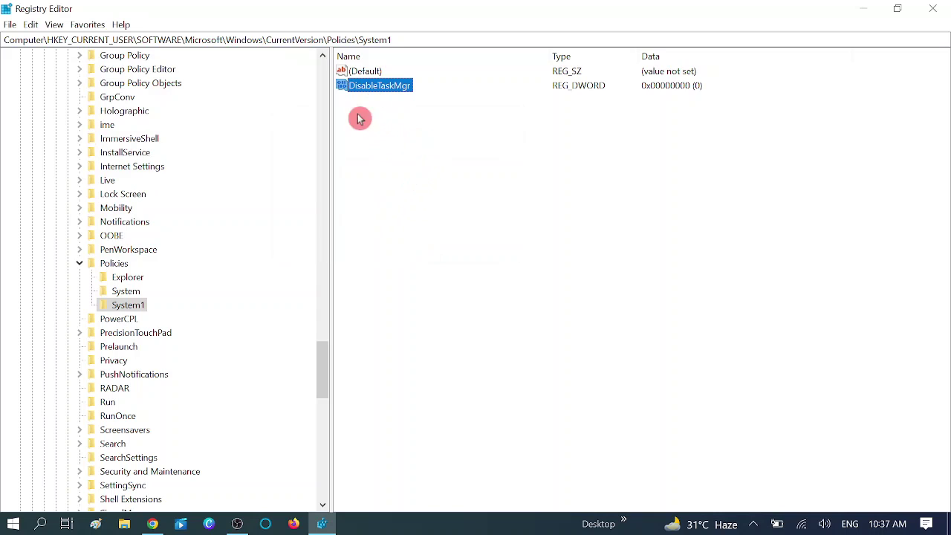
click(41, 524)
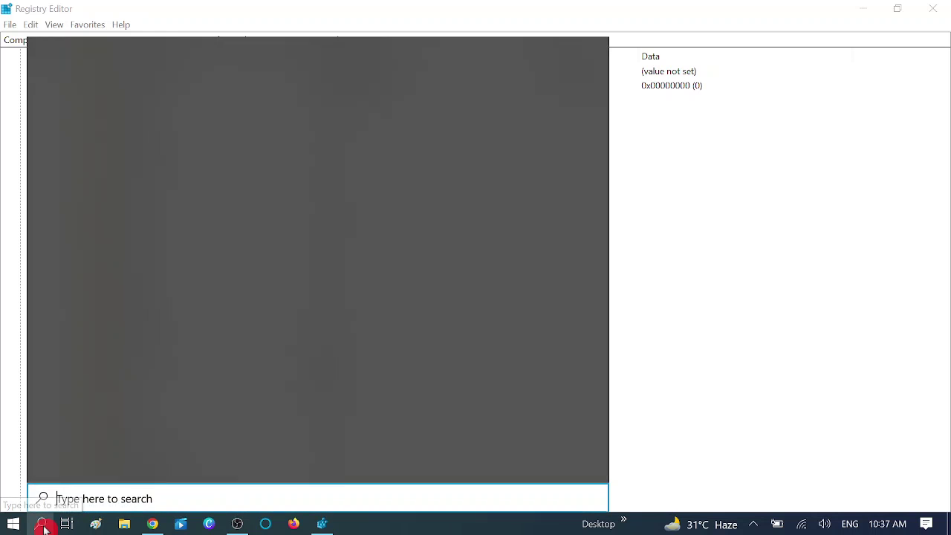
text(task)
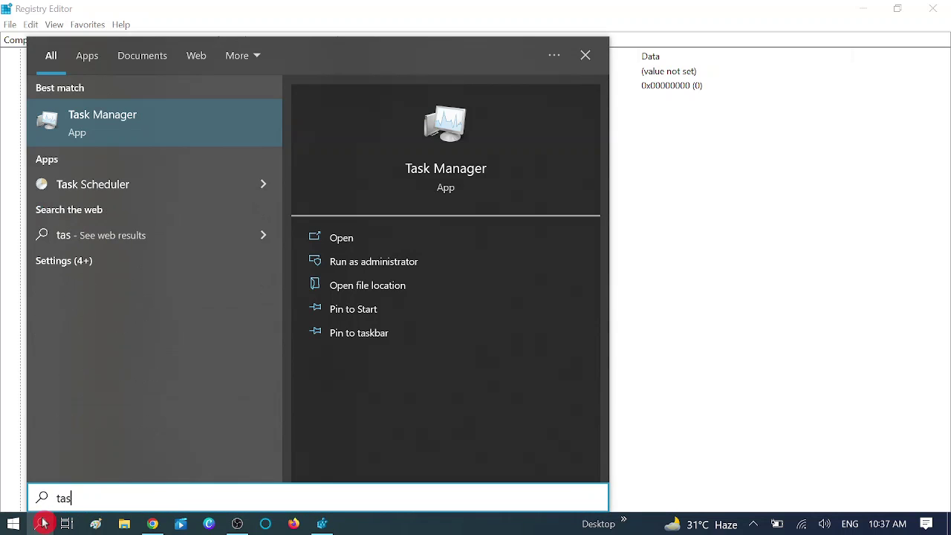
click(133, 128)
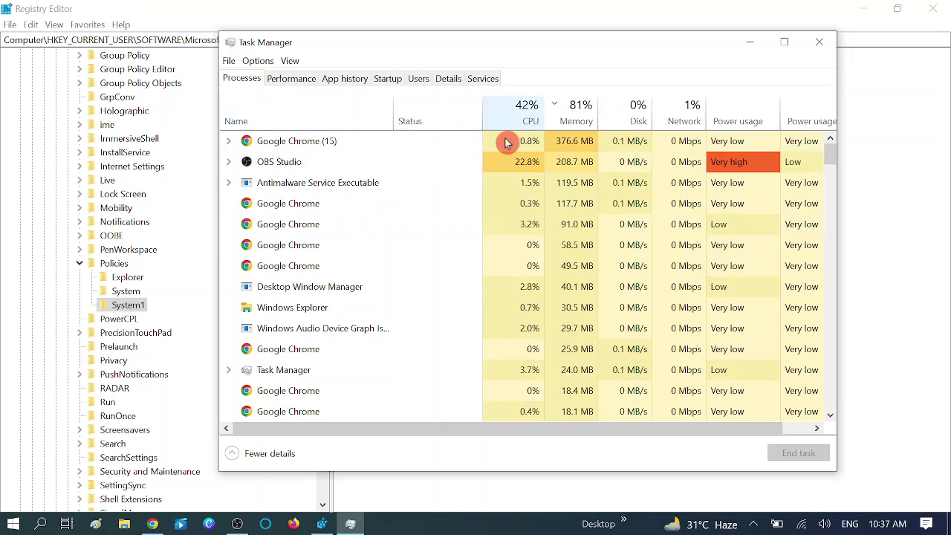
click(818, 41)
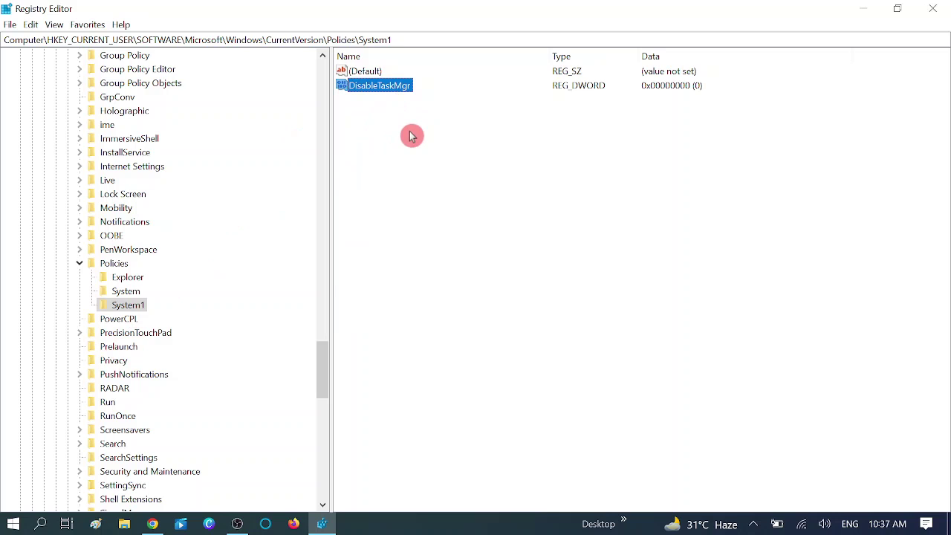
Step: Delete the DisableTaskMgr value and then the System1 key, confirming both
key(Delete)
click(580, 266)
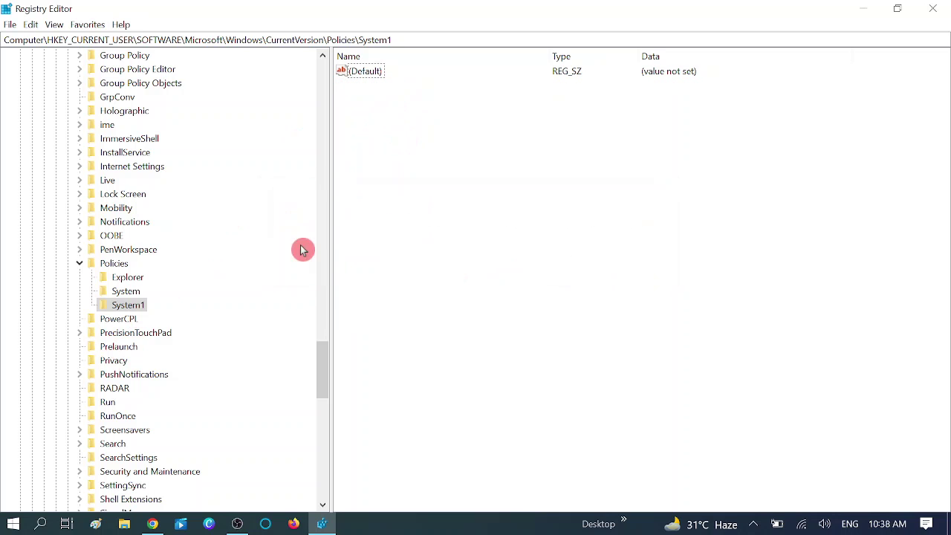
right_click(132, 307)
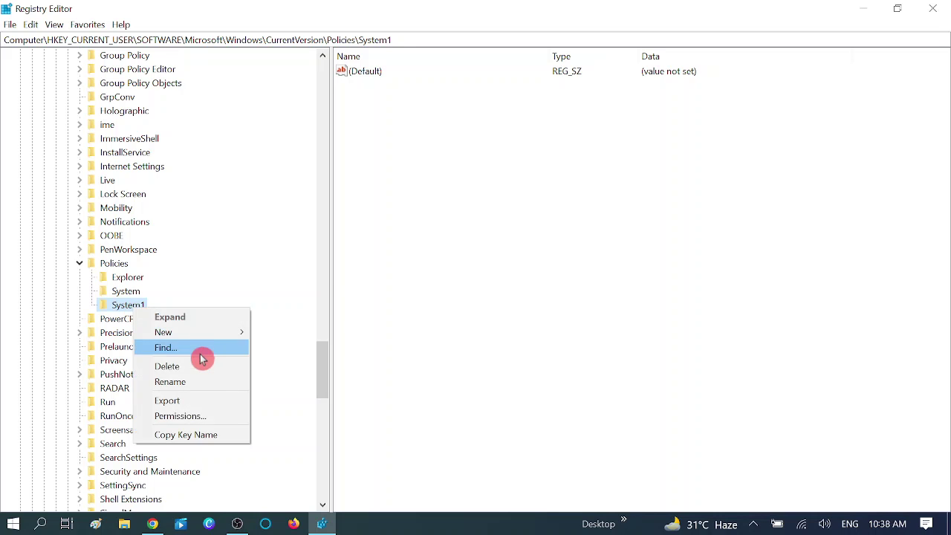
click(185, 365)
click(558, 265)
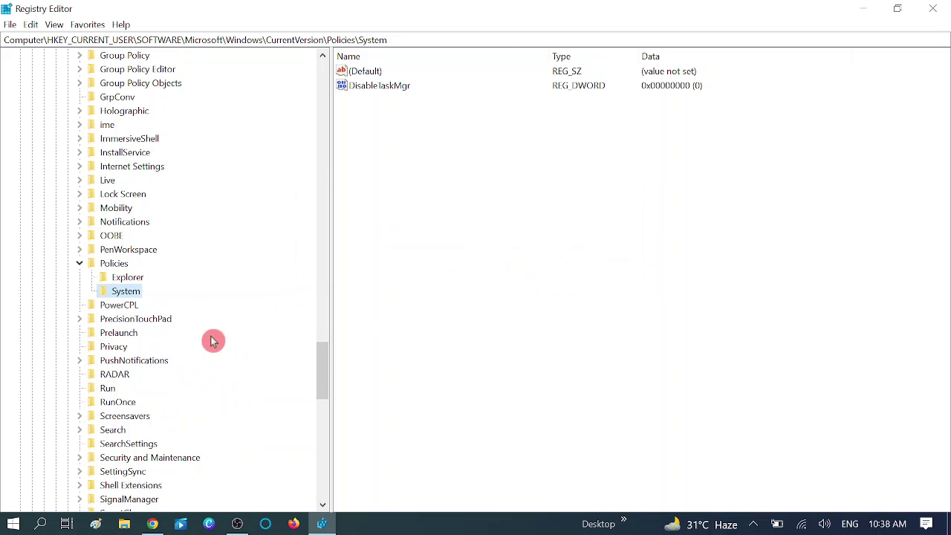
Step: Collapse the Policies key and close Registry Editor
click(80, 263)
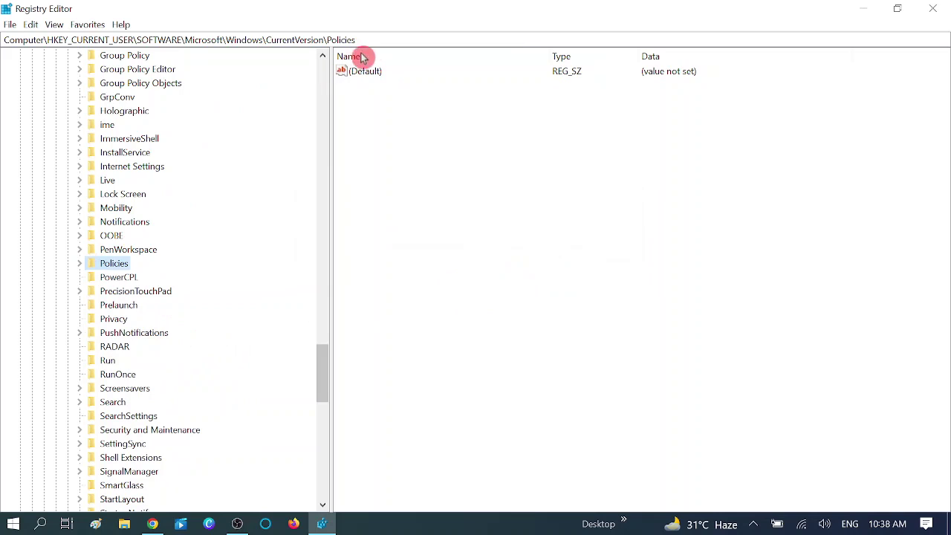
drag(355, 40, 3, 40)
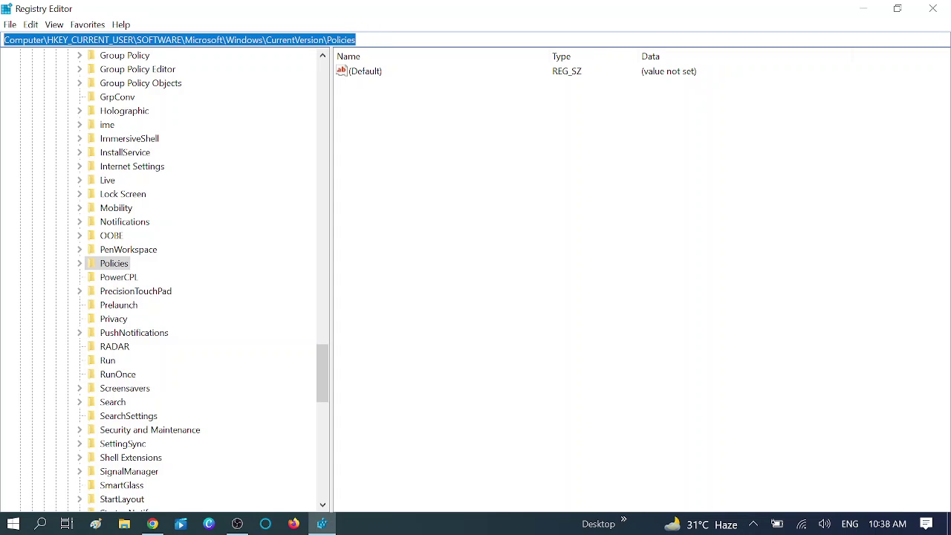
click(355, 40)
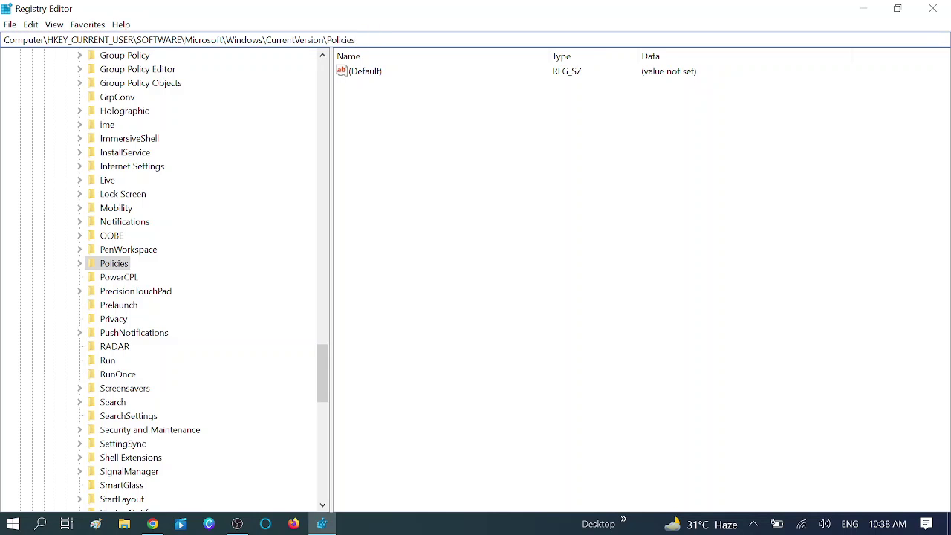
drag(323, 375, 333, 145)
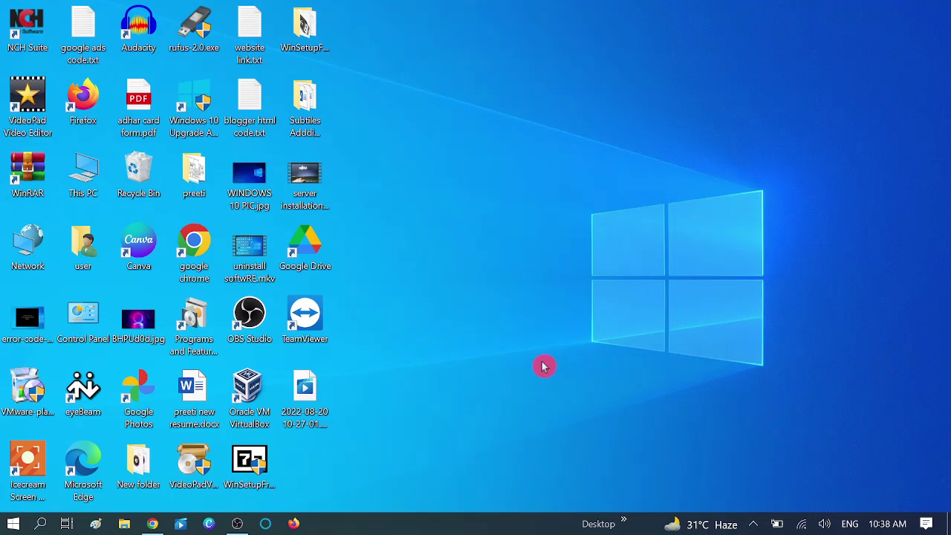
Step: Run gpedit.msc from the Run dialog to open Local Group Policy Editor
key(super+r)
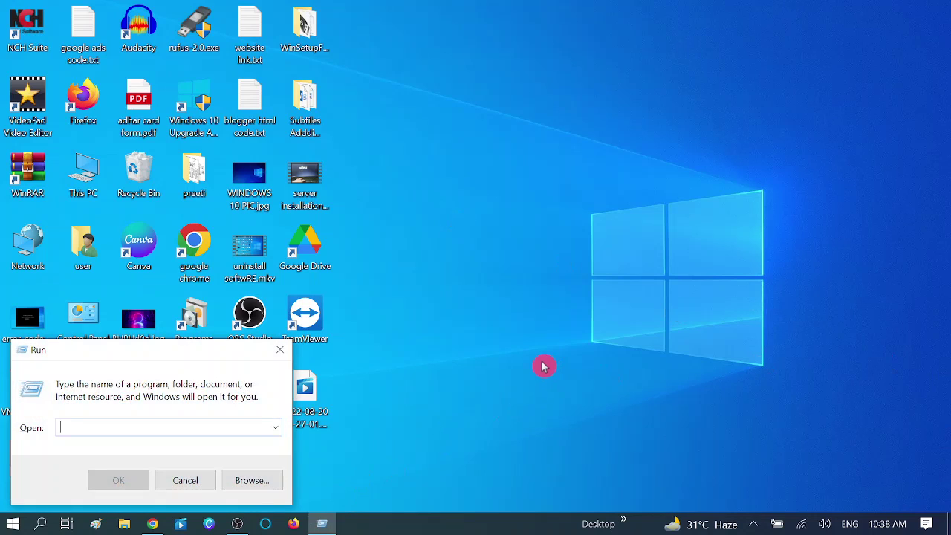
text(gpedit.msc)
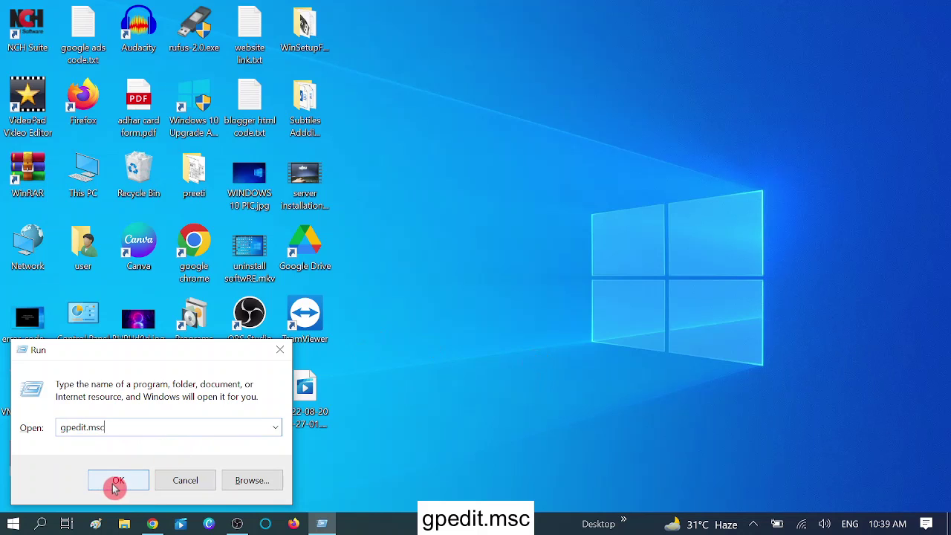
click(119, 481)
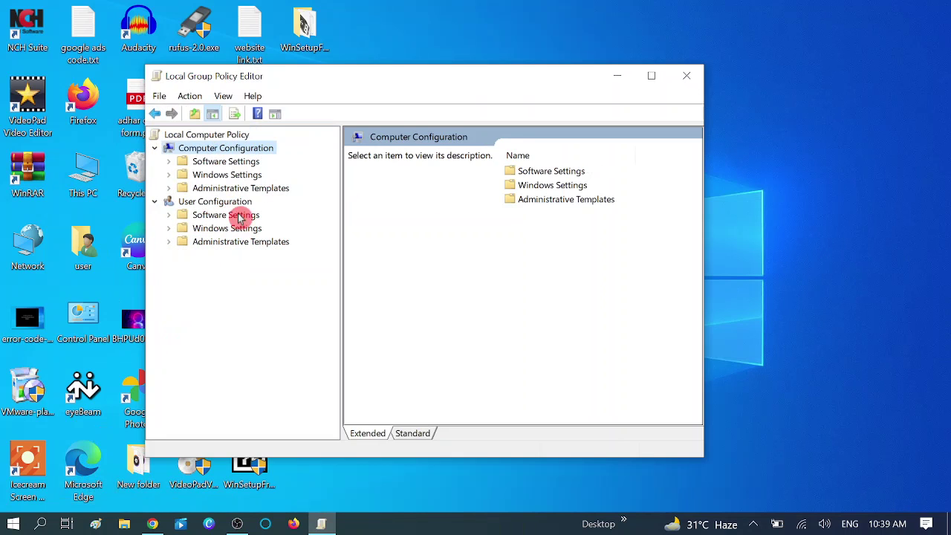
Step: Navigate to User Configuration > Administrative Templates > System > Ctrl+Alt+Del Options and maximize the window
click(201, 202)
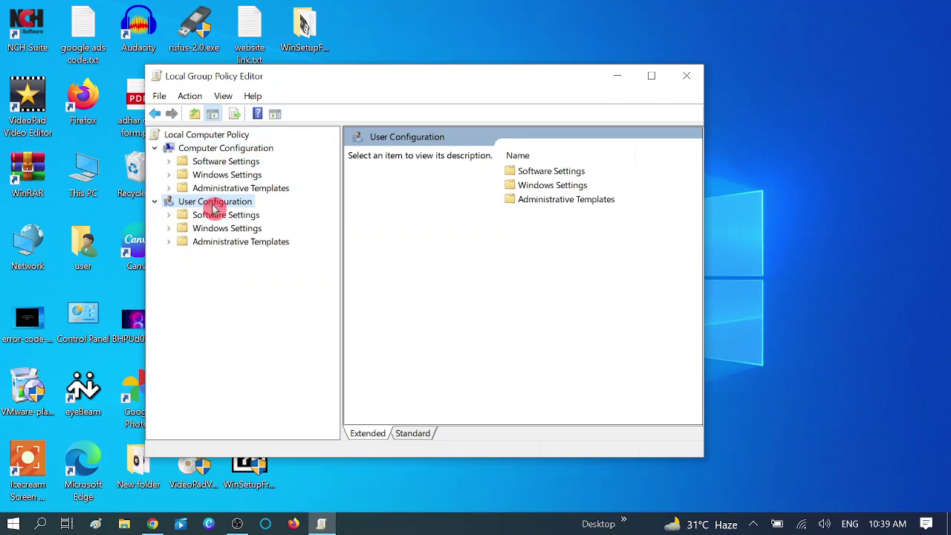
double_click(216, 245)
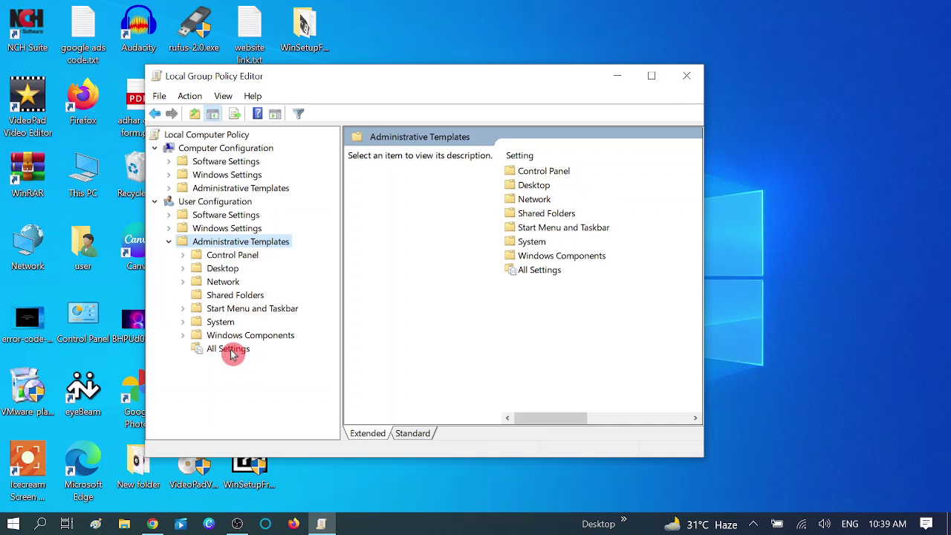
double_click(219, 323)
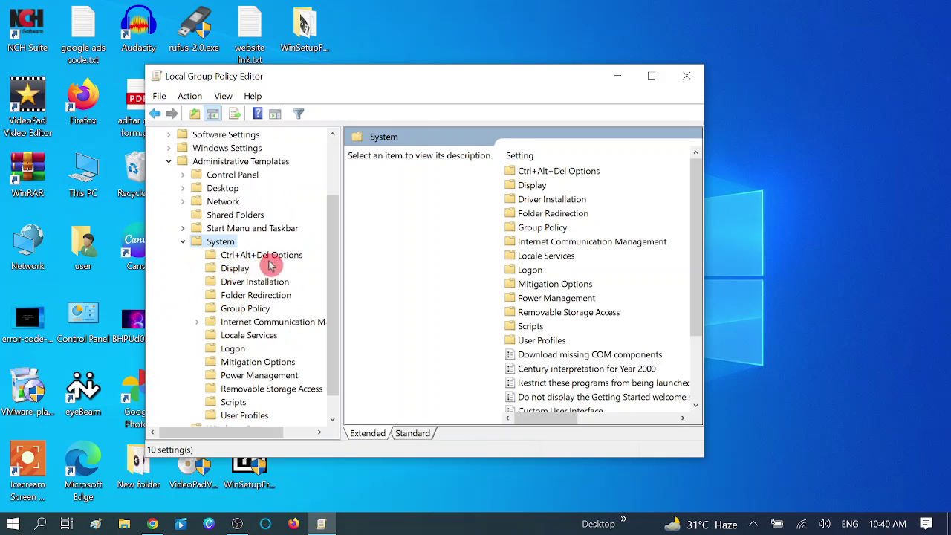
click(259, 255)
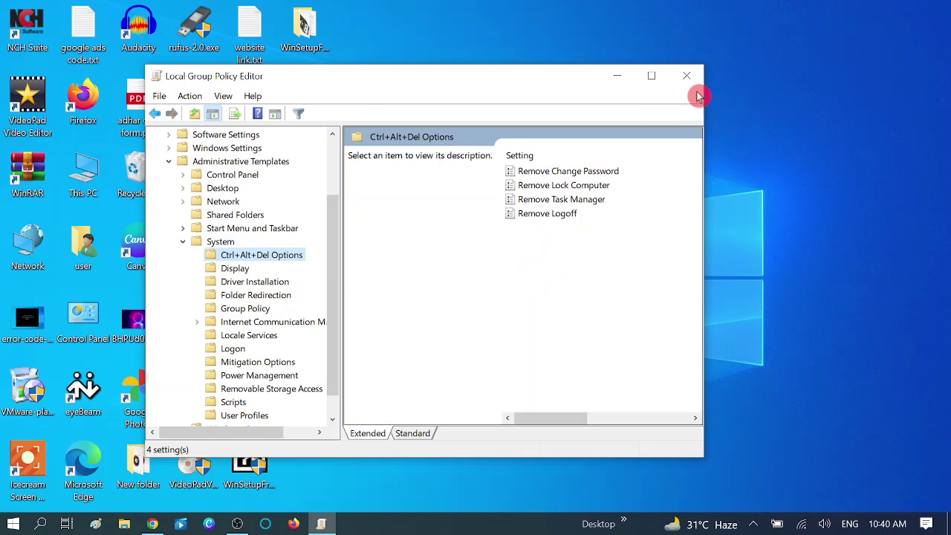
click(653, 77)
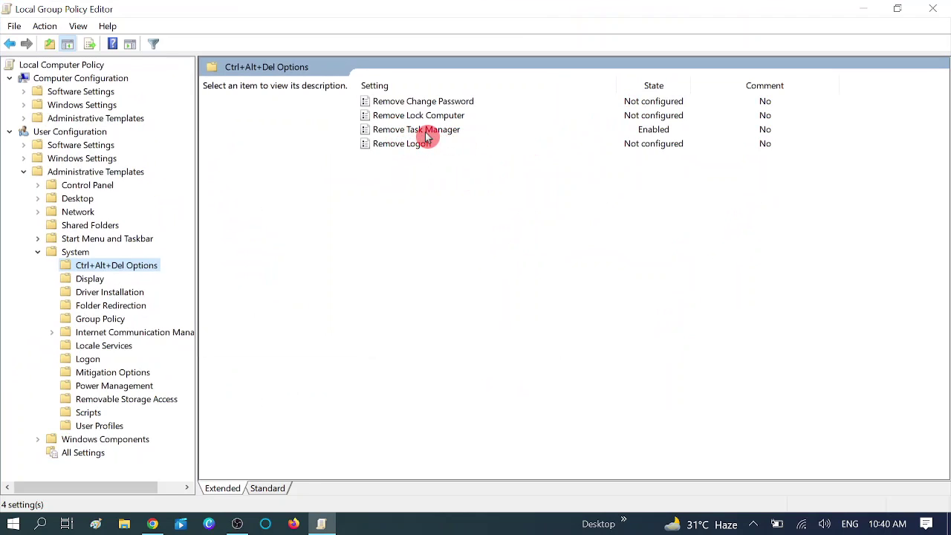
Step: Set the Remove Task Manager policy to Not Configured and apply it
double_click(427, 131)
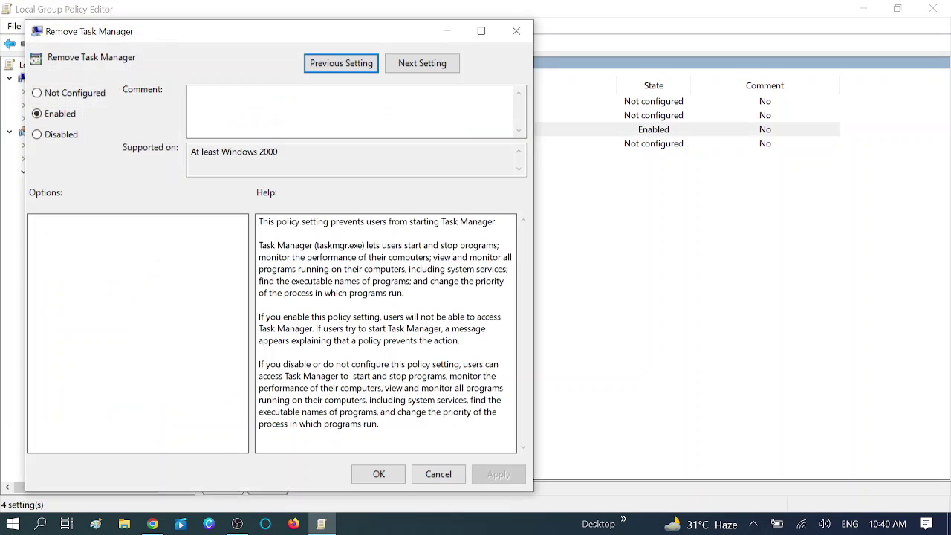
drag(257, 32, 323, 18)
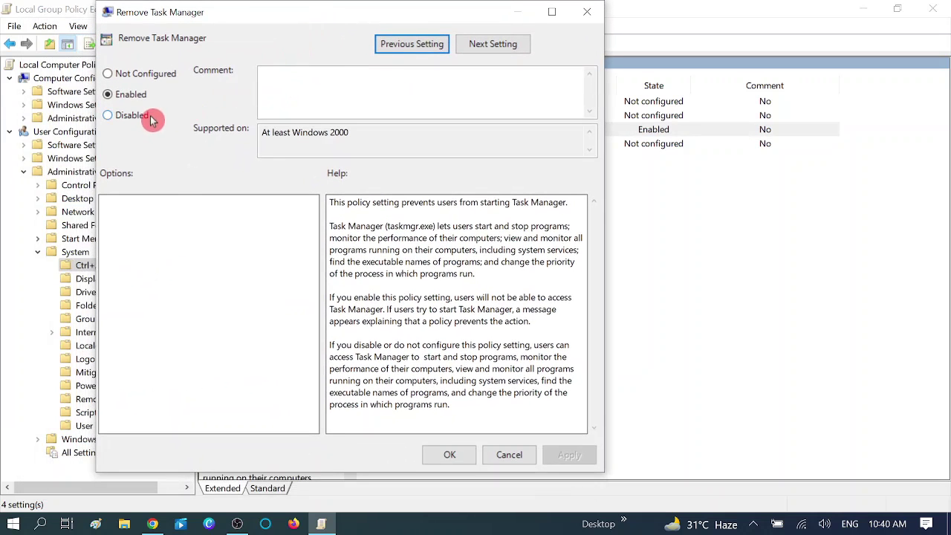
click(128, 80)
click(581, 464)
click(449, 455)
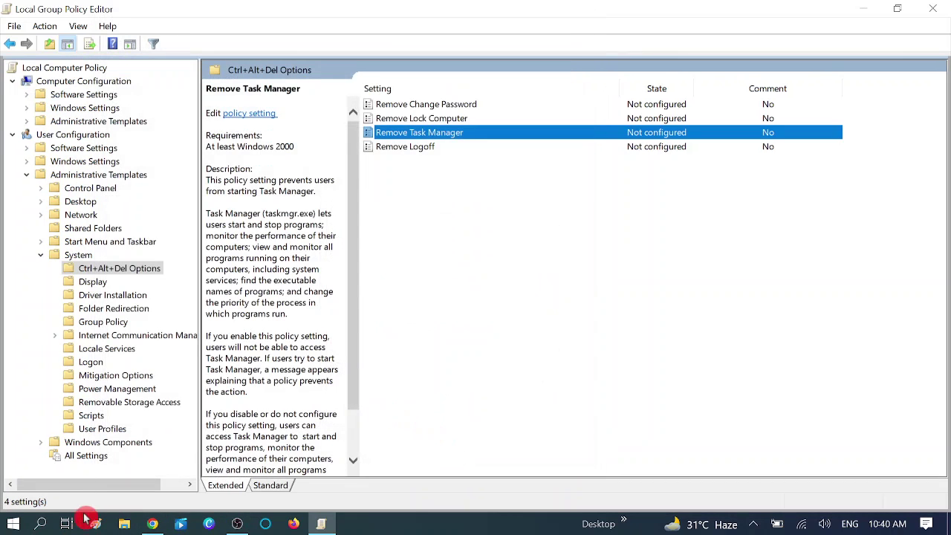
Step: Launch Task Manager from search to confirm it opens, close it, then close Group Policy Editor
click(40, 525)
text(r)
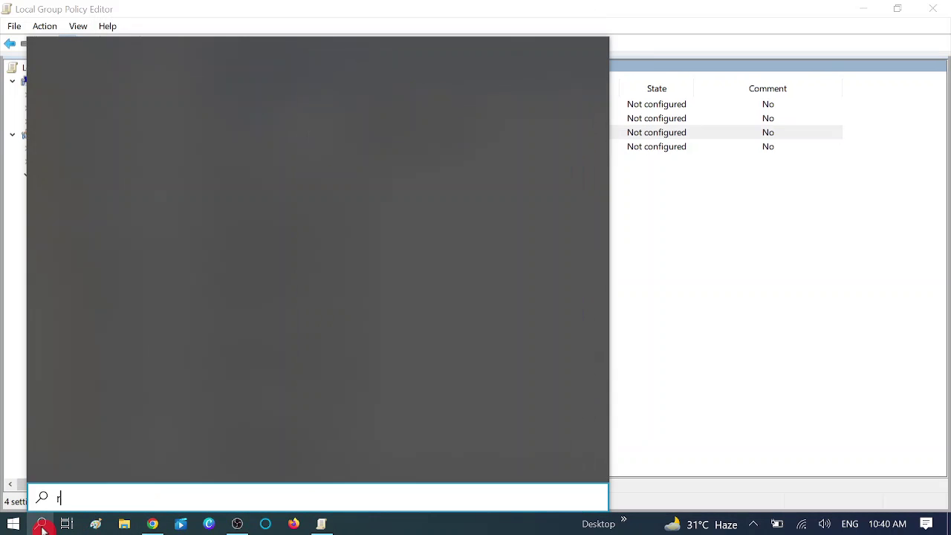
key(BackSpace)
text(task)
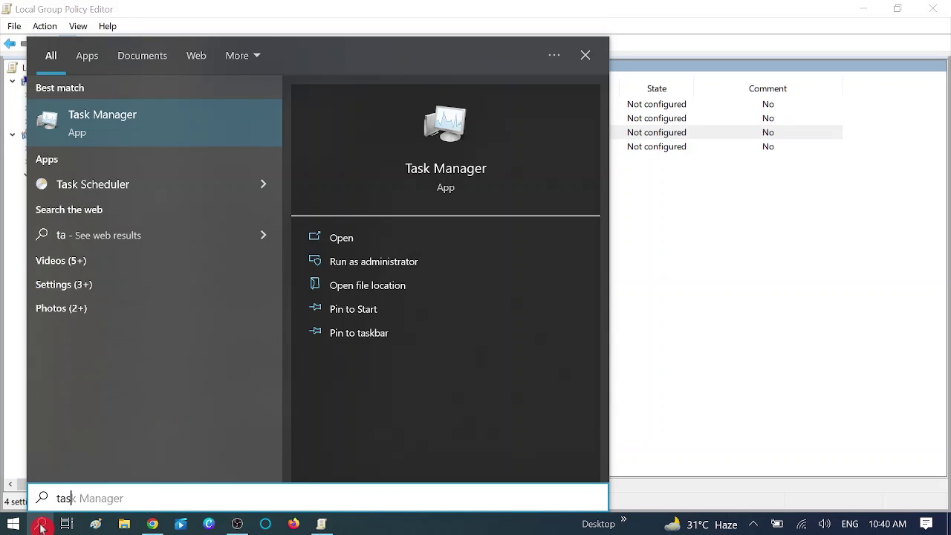
click(154, 142)
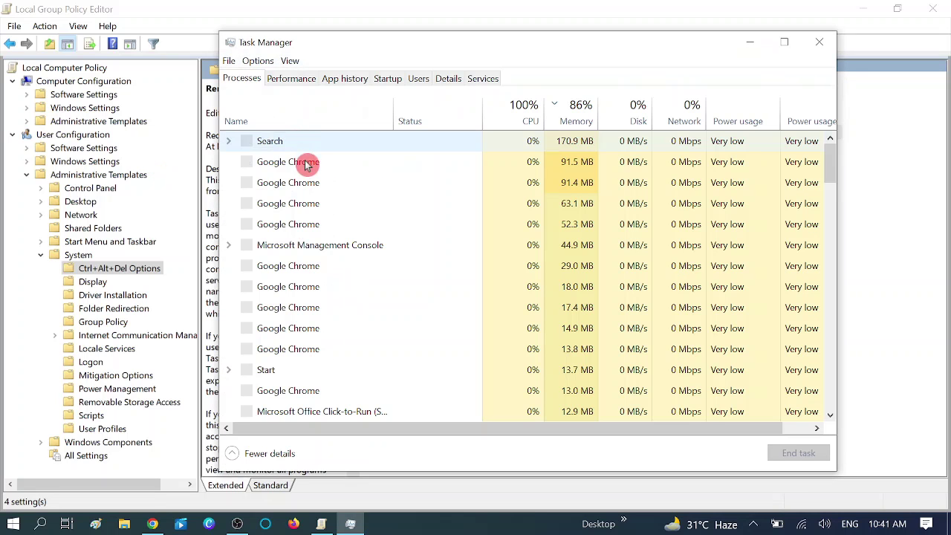
click(817, 41)
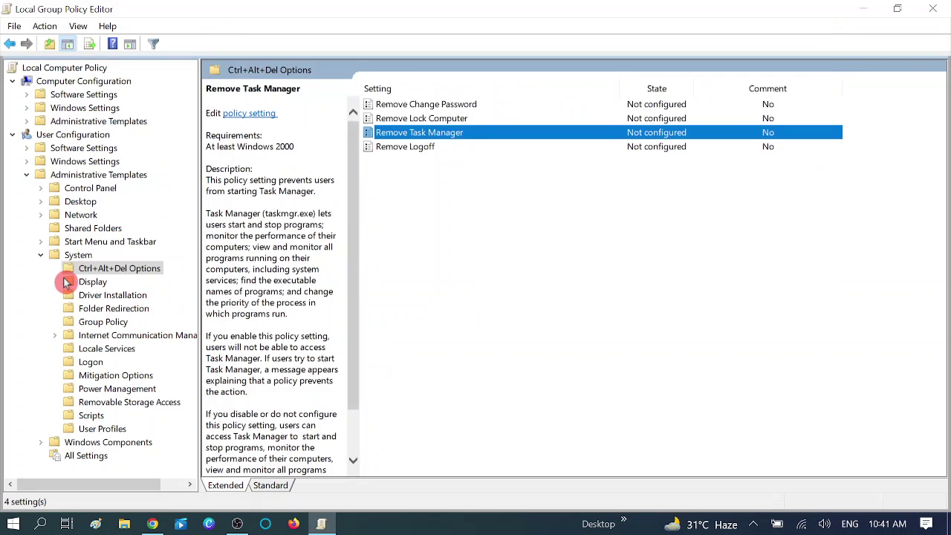
click(43, 256)
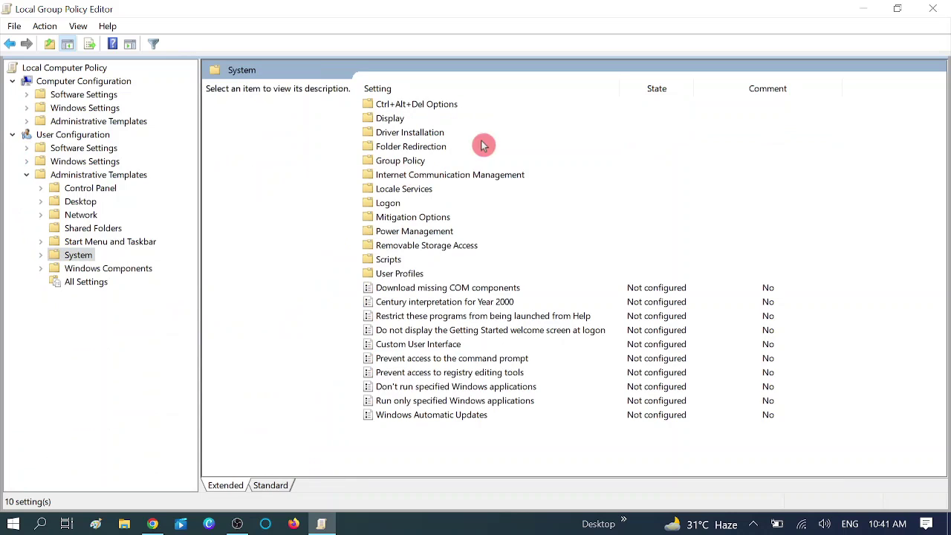
click(933, 8)
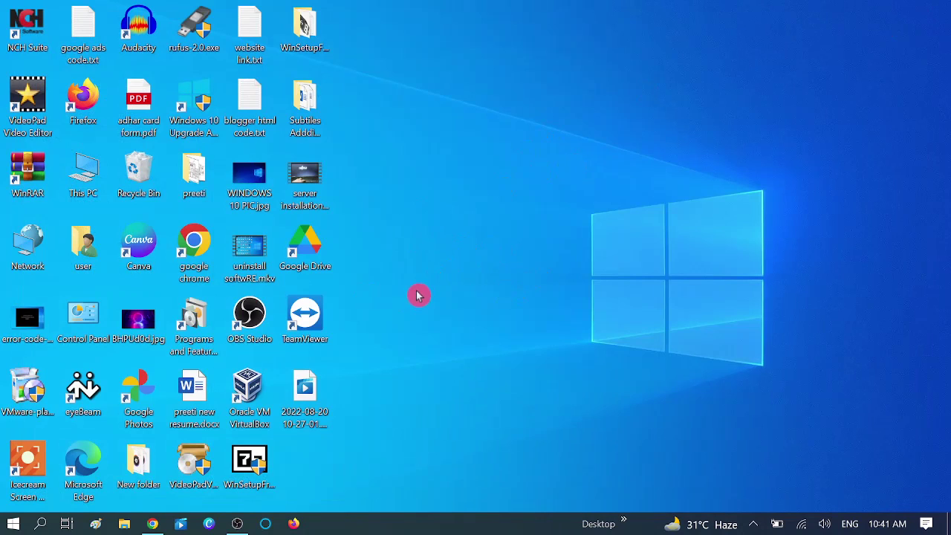
Step: In an administrator Command Prompt, run REG add setting DisableTaskMgr to REG_DWORD 0
click(40, 524)
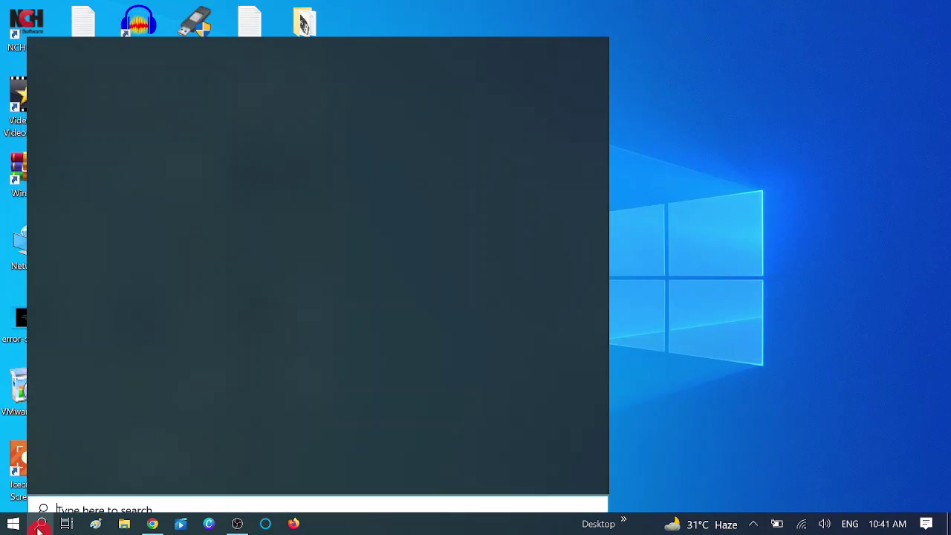
text(cmd)
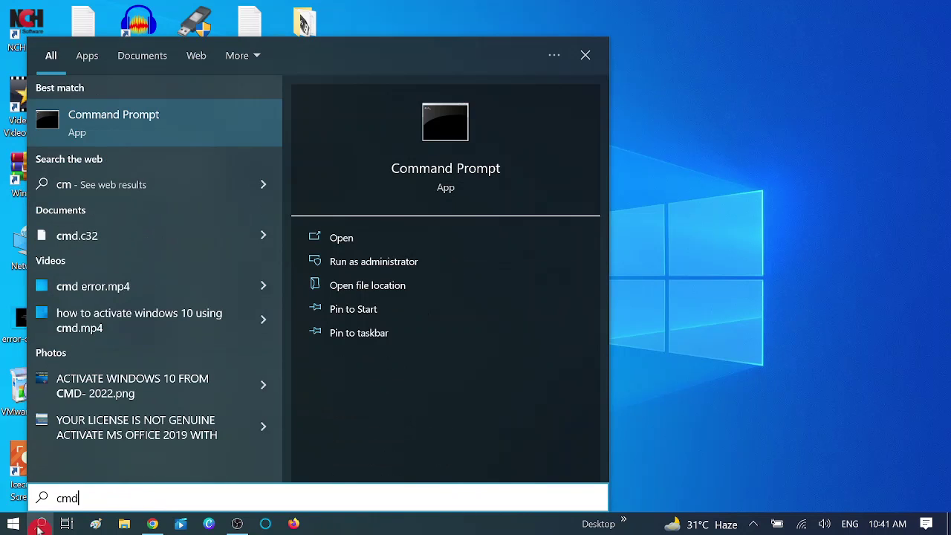
right_click(185, 132)
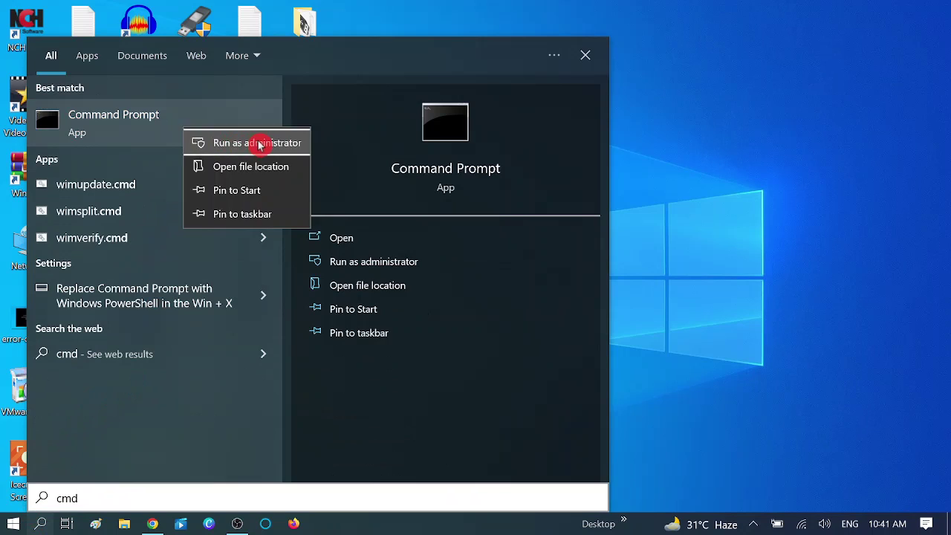
key(Escape)
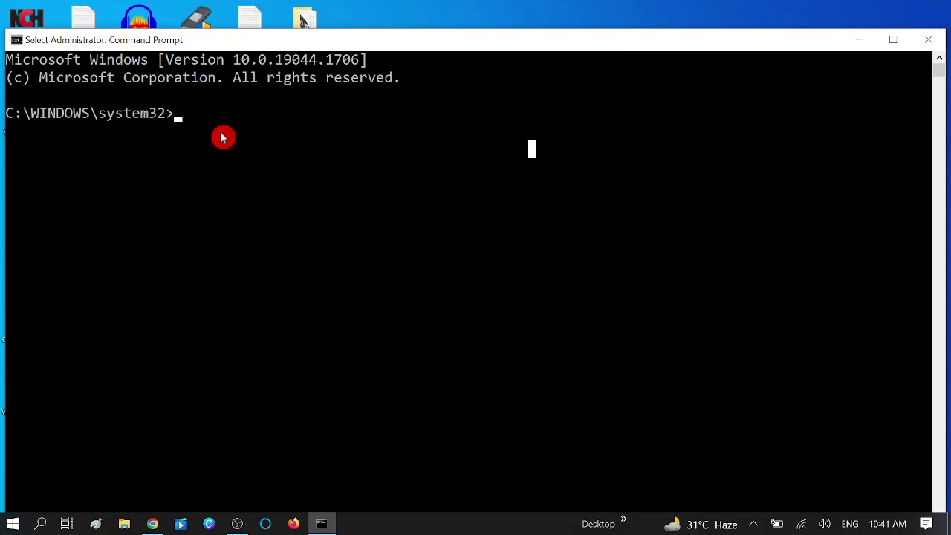
text(REG add HKCU\Software\Microsoft\Windows\CurrentVersion\Policies\System /v DisableTaskMgr /t REG_DWORD /d 0 /f)
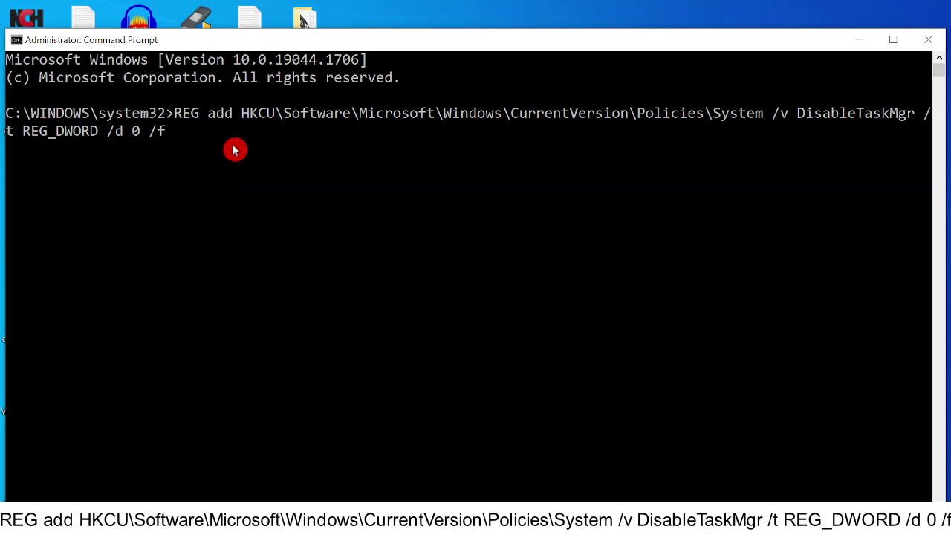
key(Return)
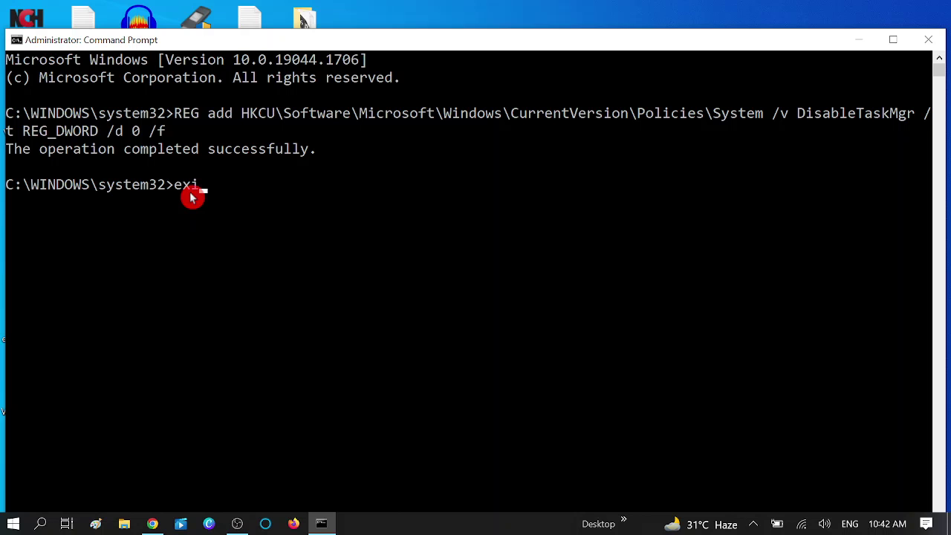
Step: Exit Command Prompt and dismiss a 'tas' Windows search
key(Return)
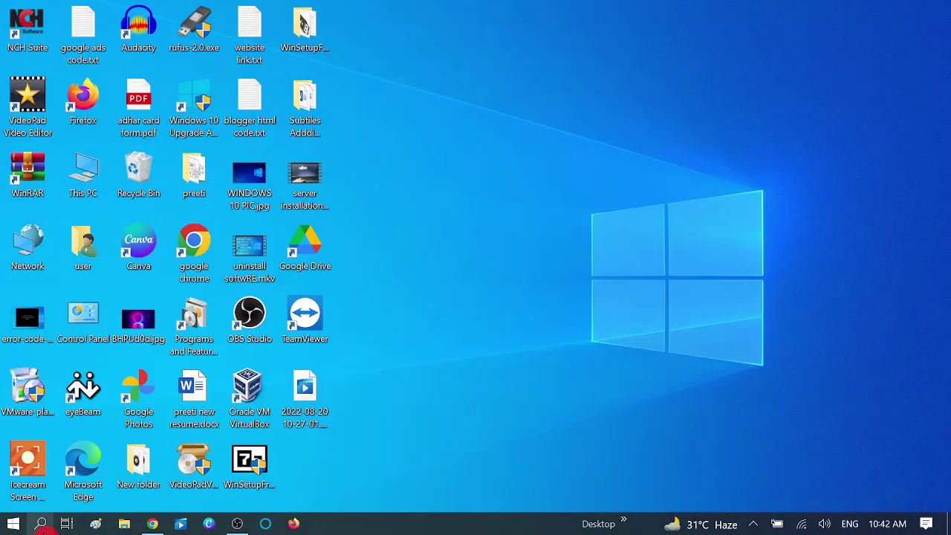
click(41, 524)
text(tas)
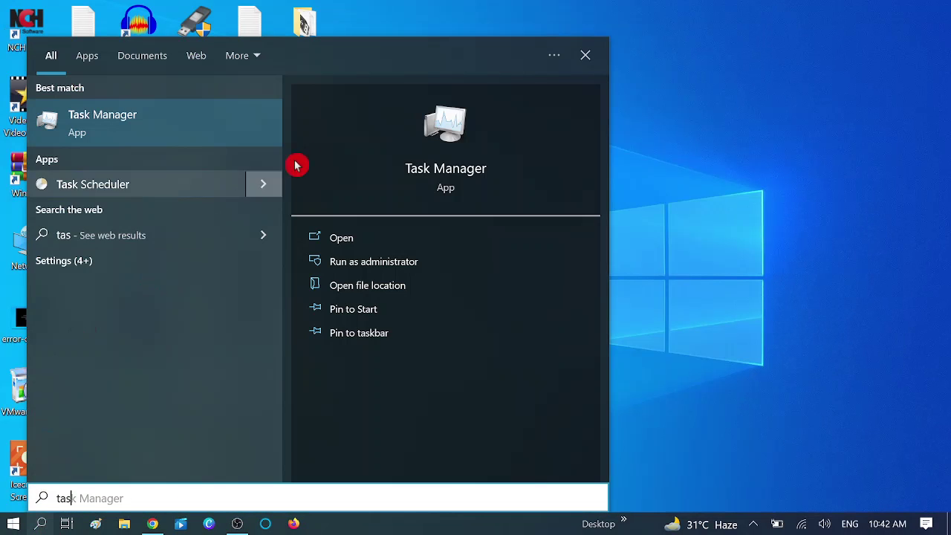
key(Return)
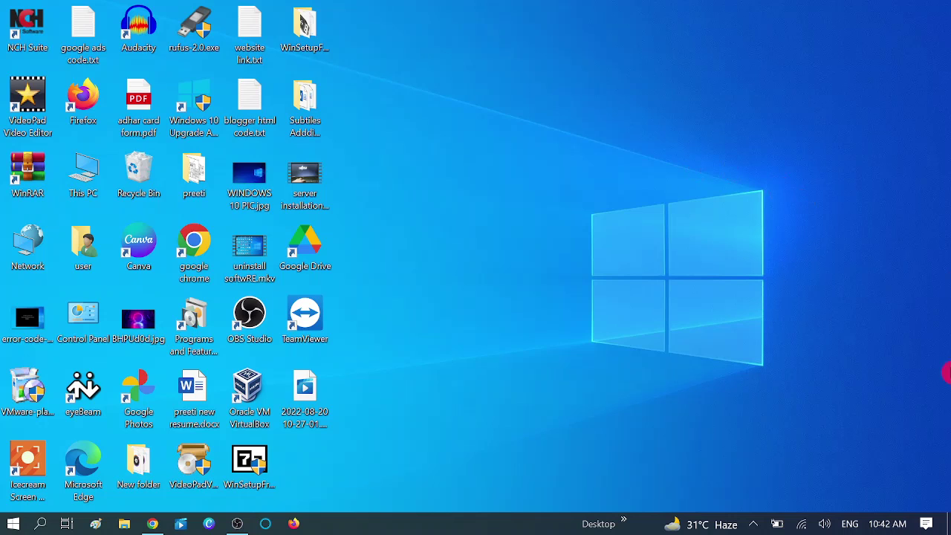
Step: View the Reset this PC options, cancel without resetting, and close Settings
click(41, 523)
text(reset)
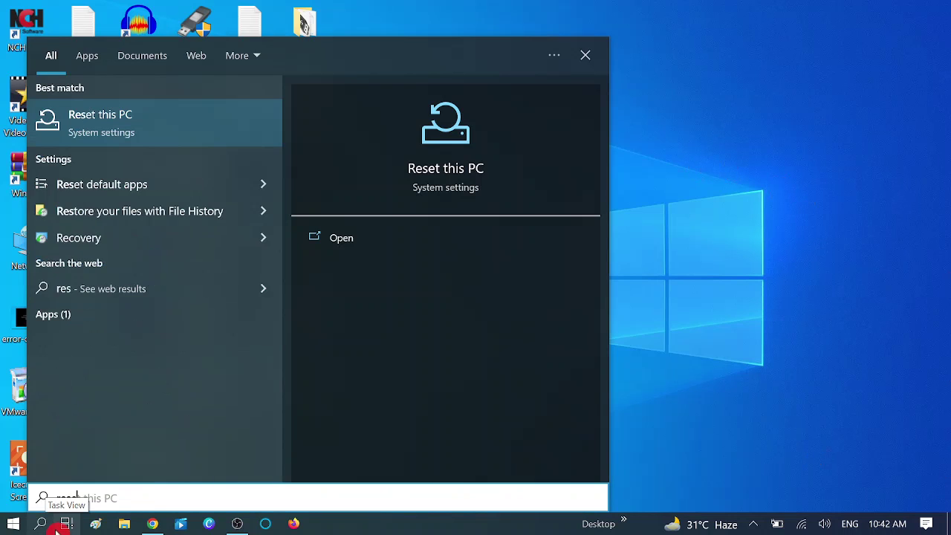
click(168, 134)
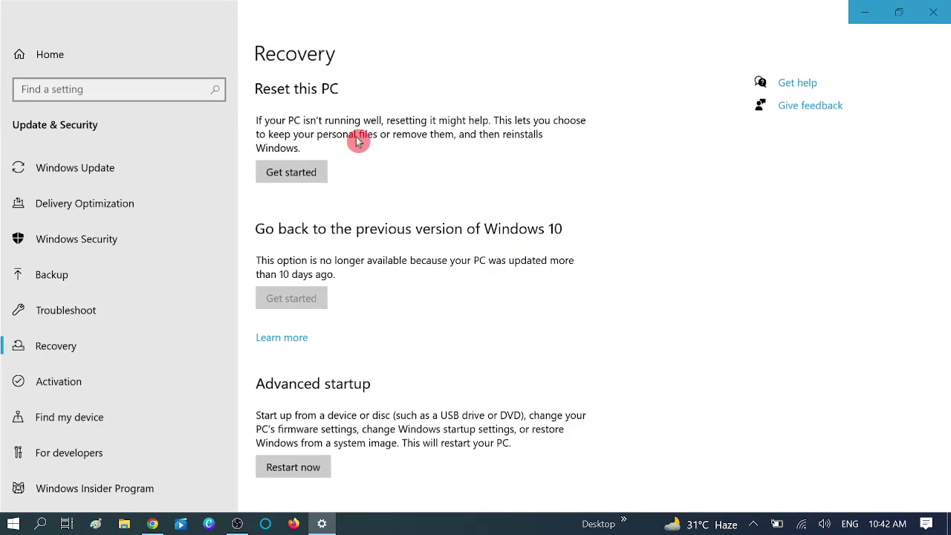
click(293, 171)
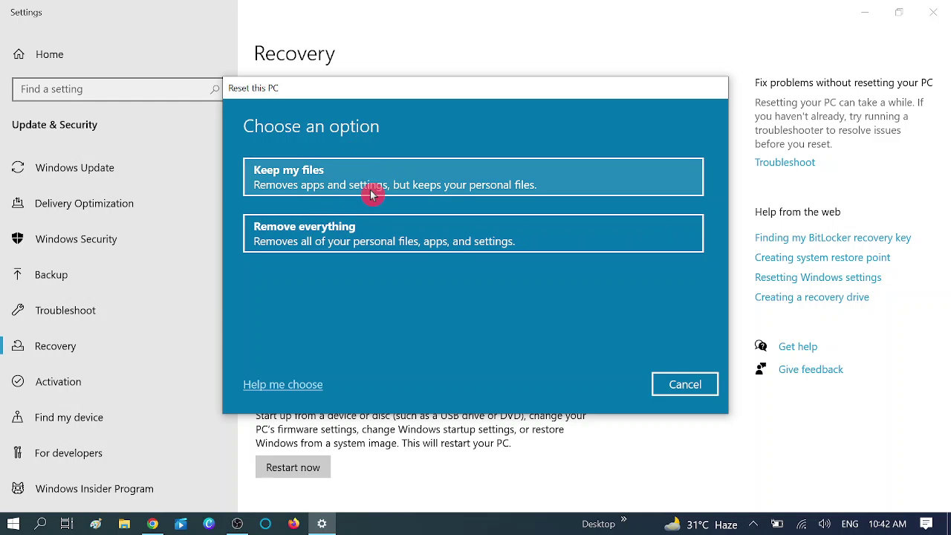
click(698, 386)
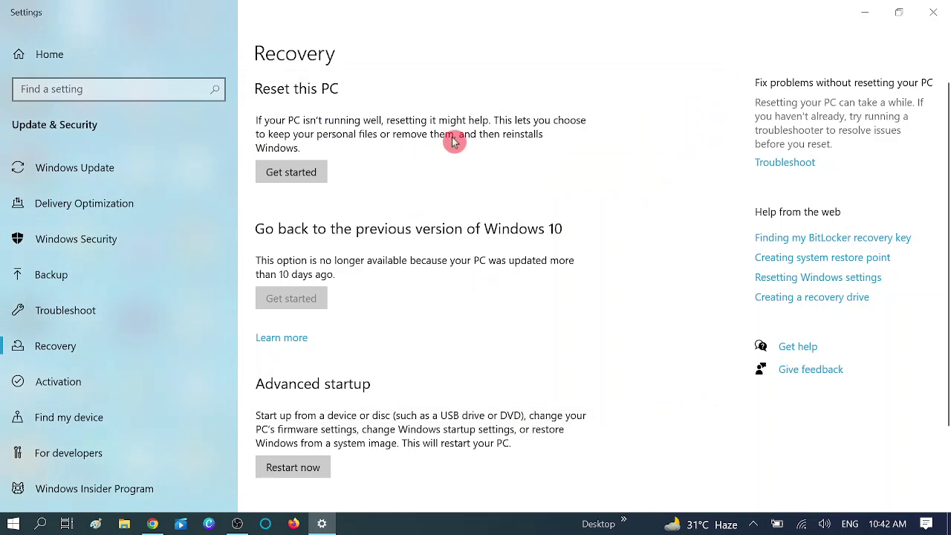
click(932, 12)
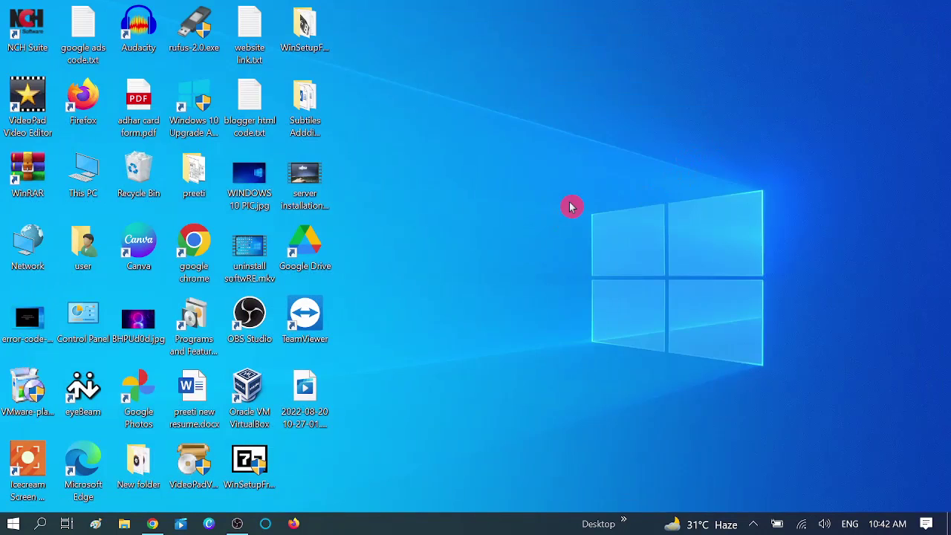